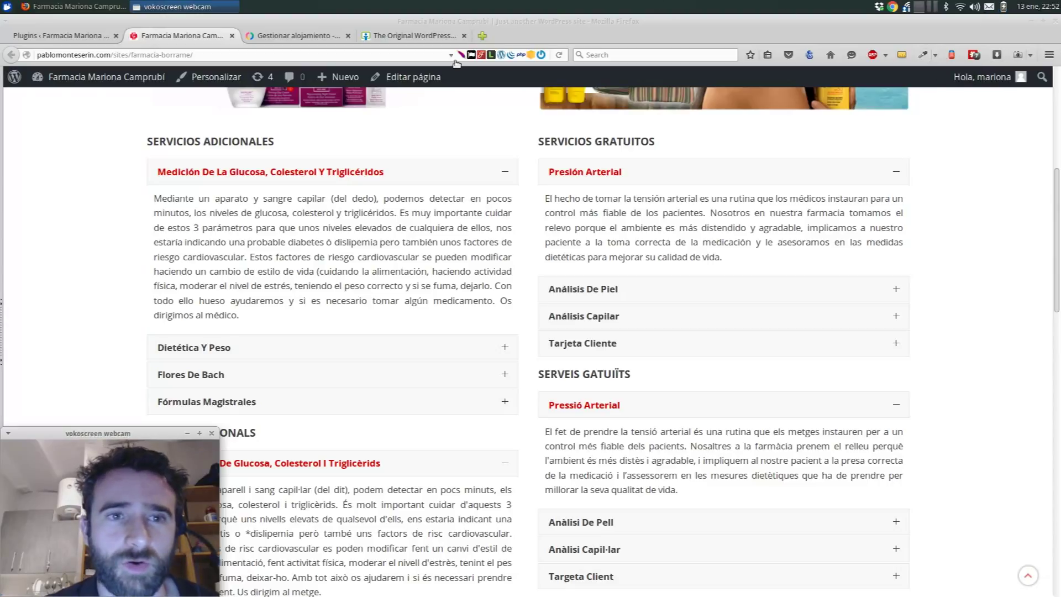
# - Switch to the Firefox tab with the iThemes BackupBuddy product page
pyautogui.click(412, 34)
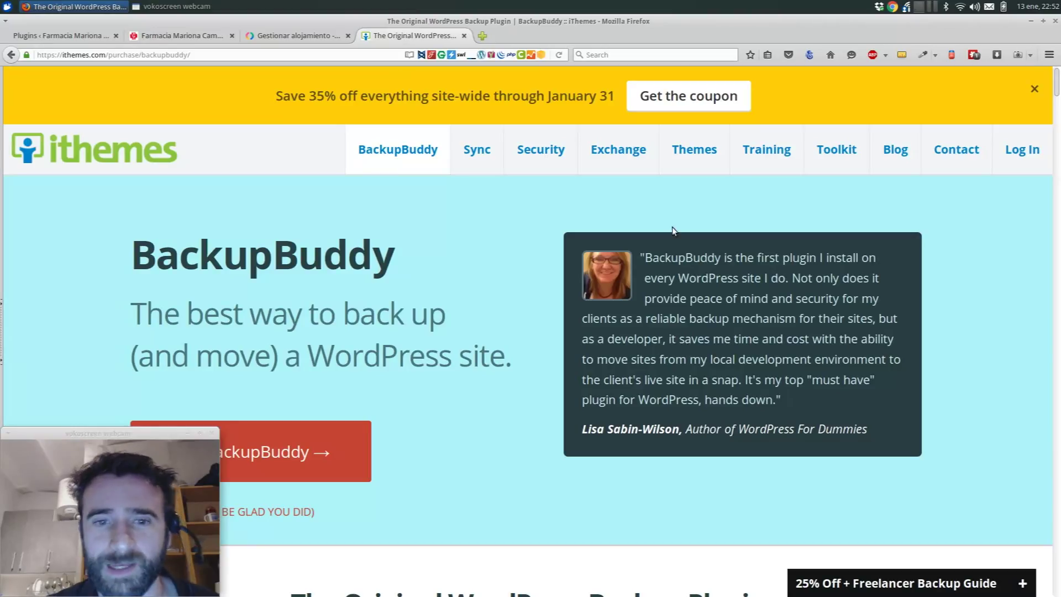
# - Review BackupBuddy's pricing plans and highlight the Gold plan's $297 lifetime price, then return to the pharmacy site's admin
pyautogui.scroll(-3, 377, 229)
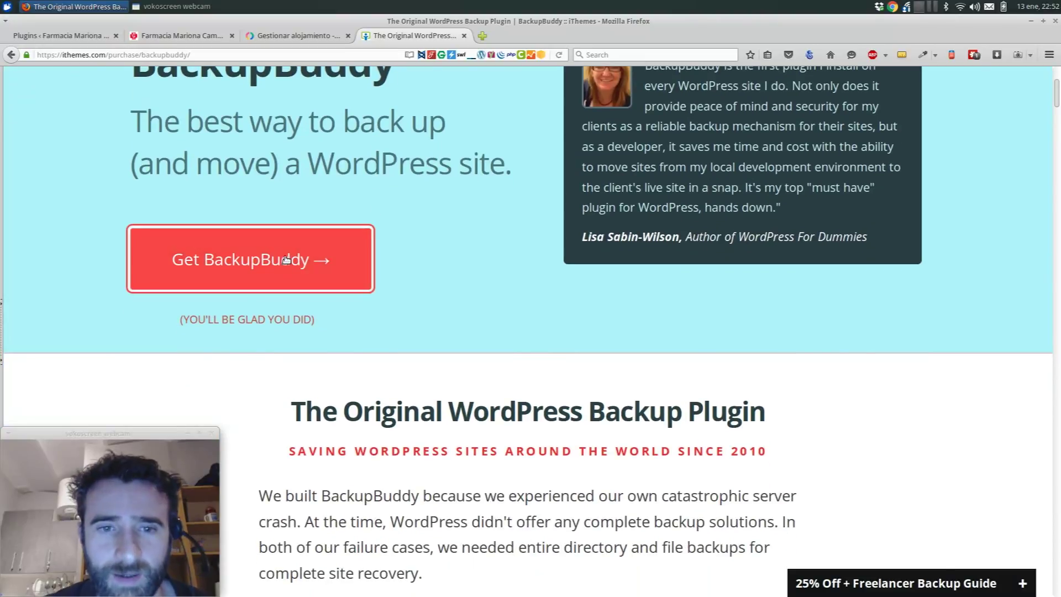
pyautogui.click(286, 260)
pyautogui.scroll(-4, 387, 244)
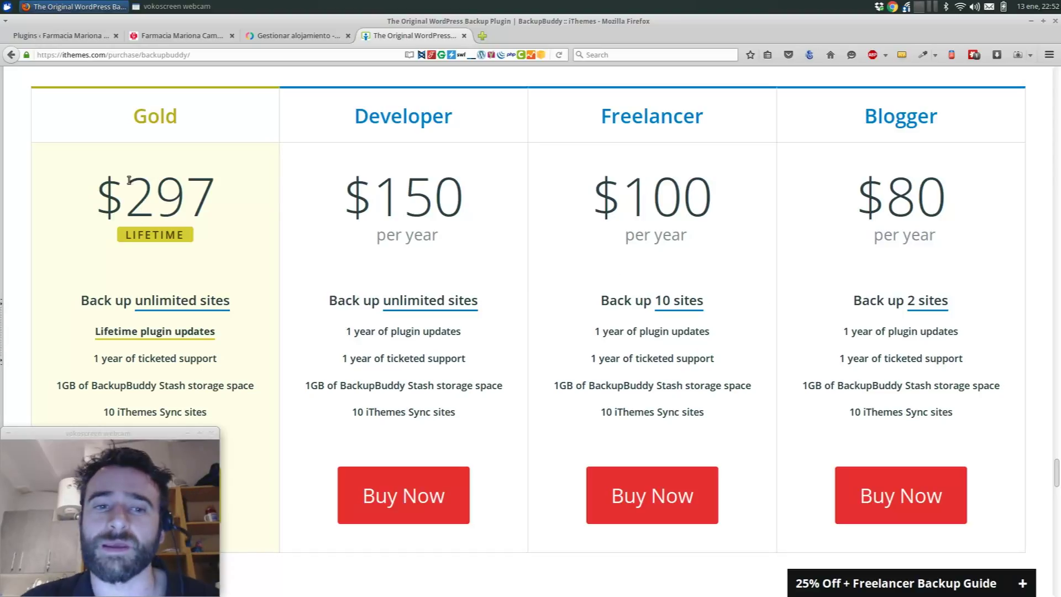
pyautogui.moveTo(129, 180); pyautogui.dragTo(224, 192)
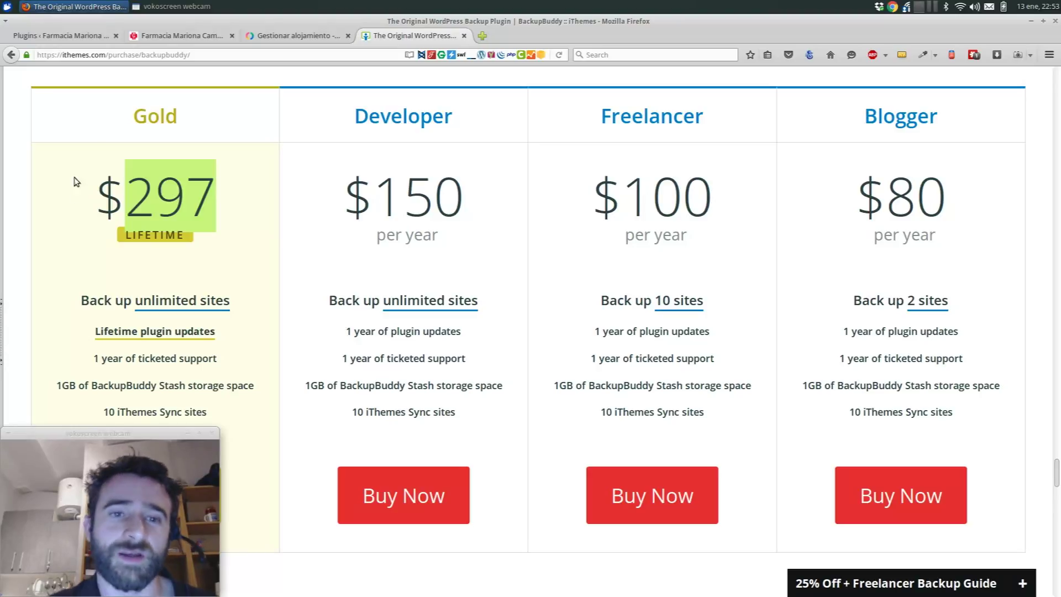
pyautogui.moveTo(95, 196); pyautogui.dragTo(123, 211)
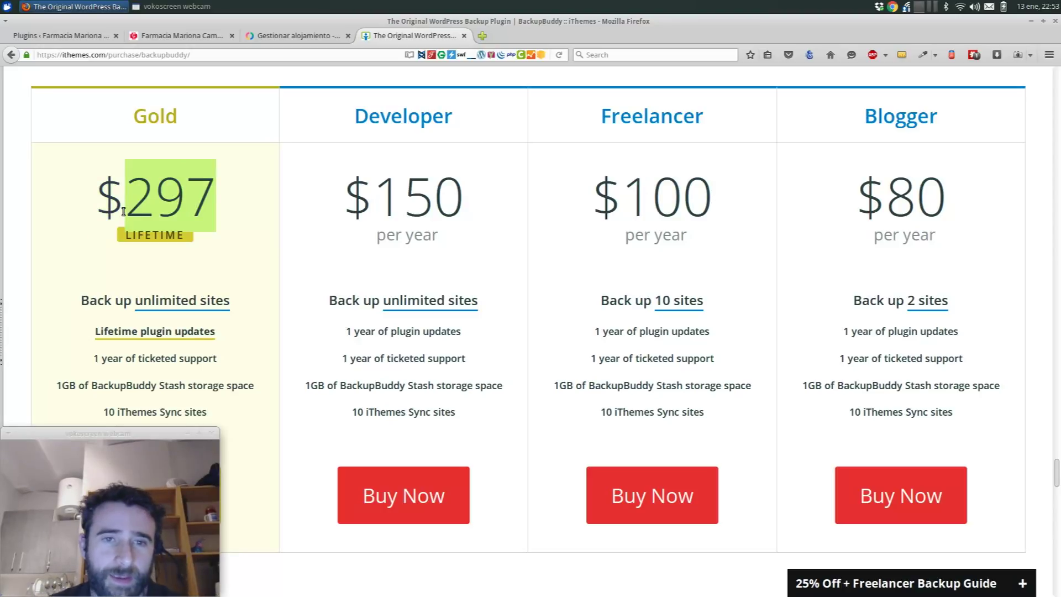
pyautogui.click(152, 43)
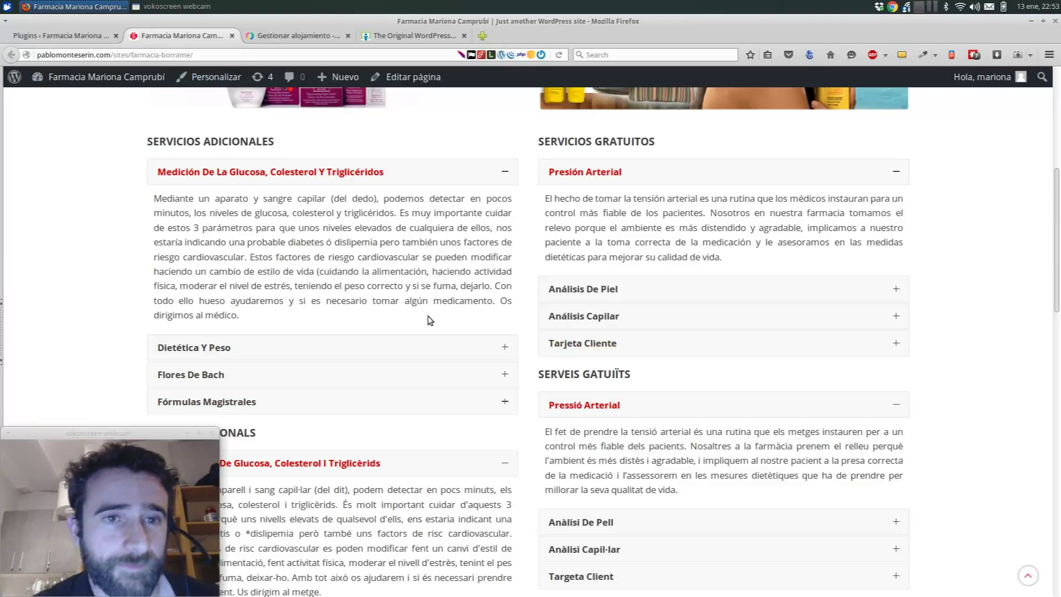
pyautogui.click(32, 37)
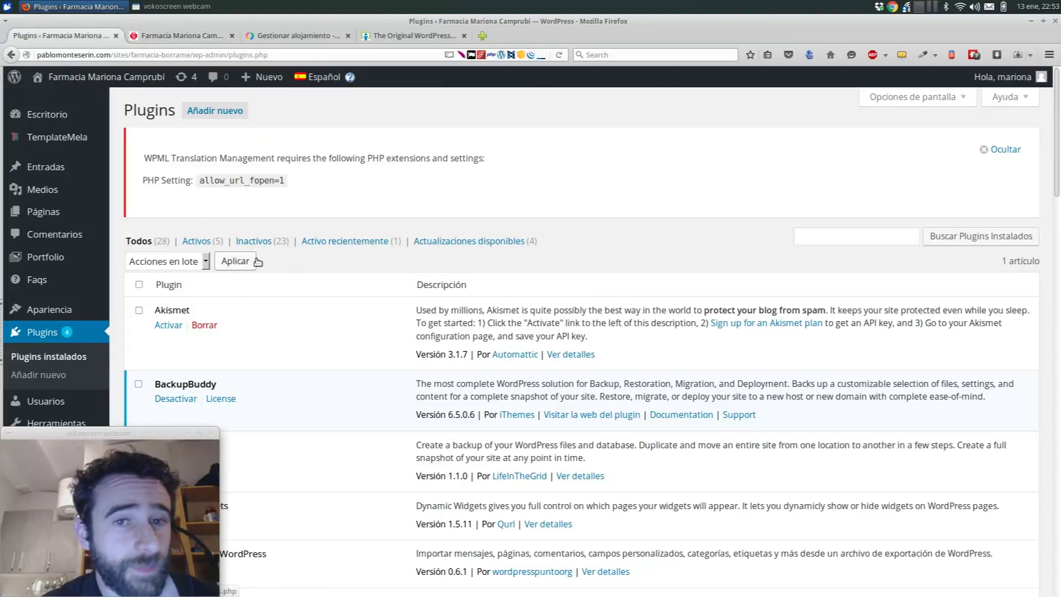
# - Open BackupBuddy > Backup to see the profiles and the 199.78 MB complete backup, then switch to CDmon
pyautogui.scroll(-5, 256, 259)
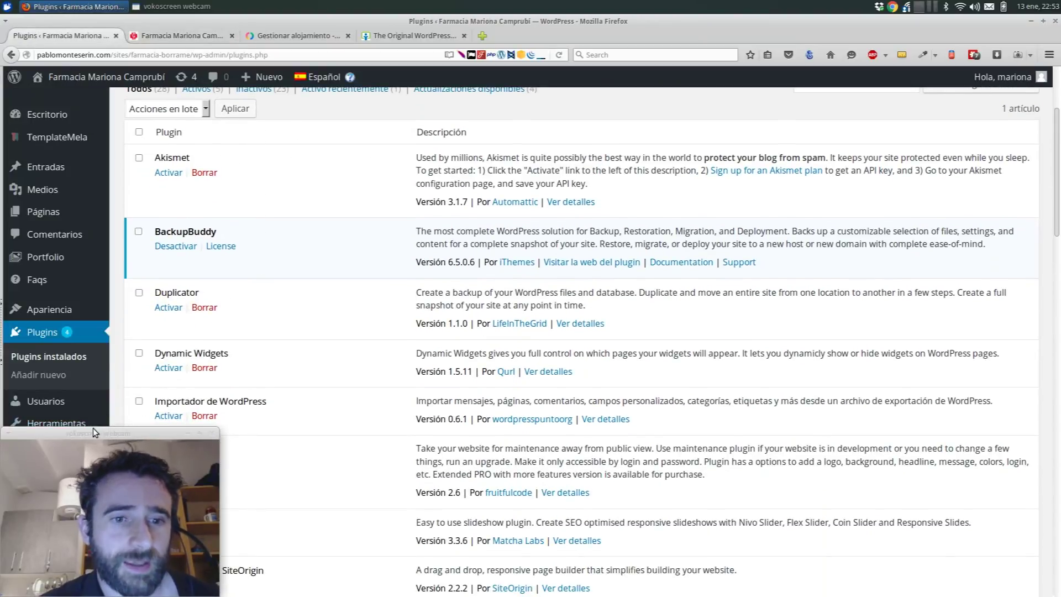
pyautogui.click(71, 434)
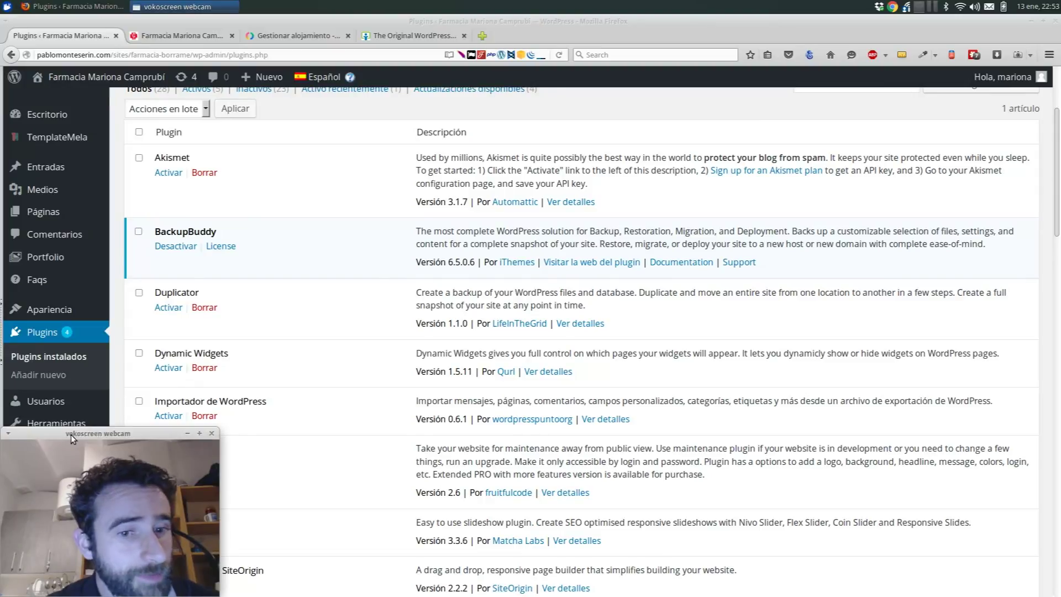
pyautogui.moveTo(71, 435); pyautogui.dragTo(358, 440)
pyautogui.moveTo(53, 486)
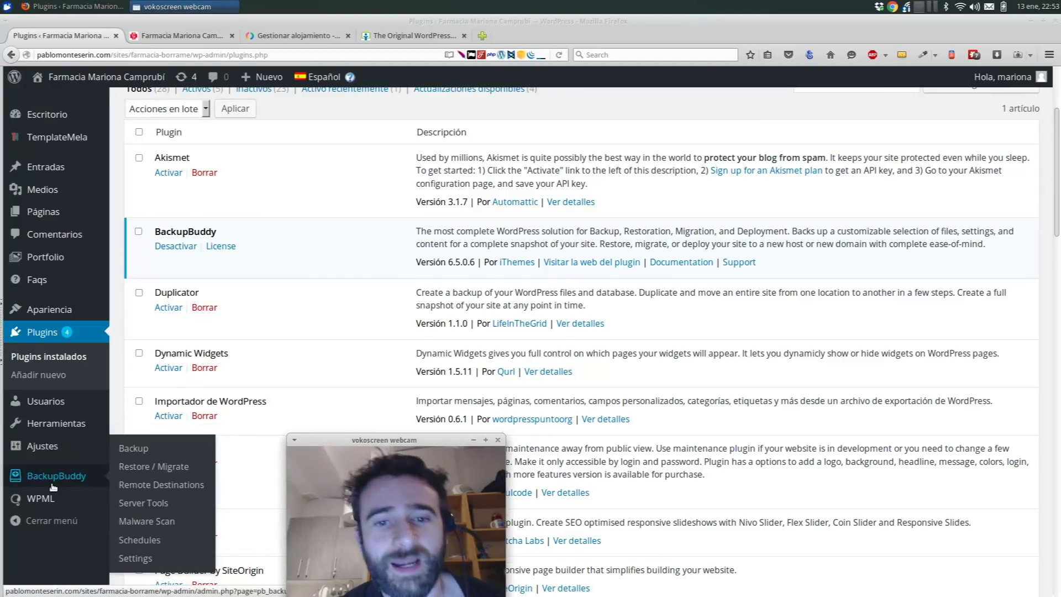
pyautogui.click(60, 482)
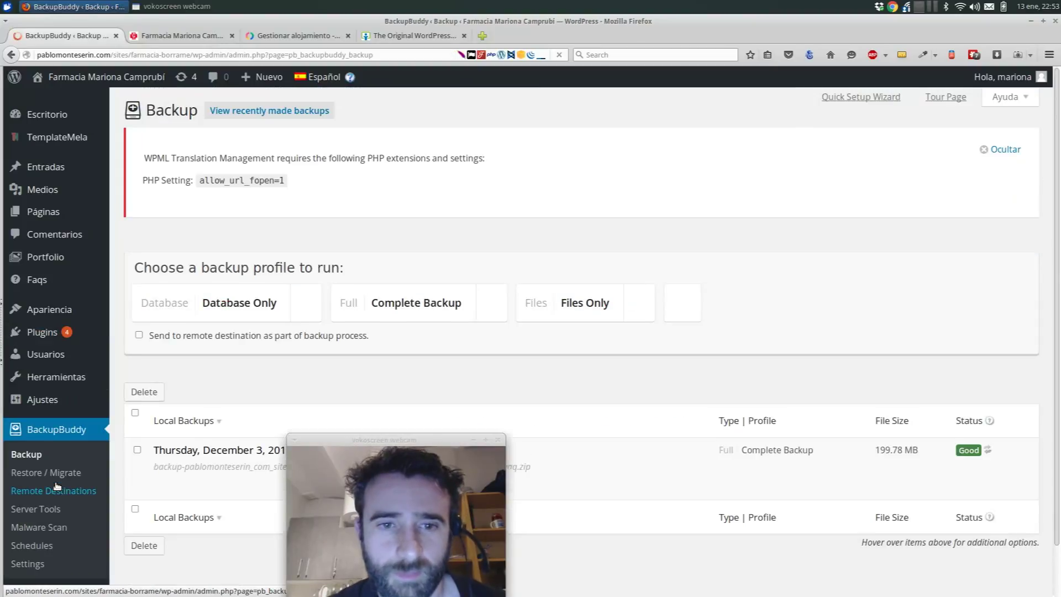
pyautogui.moveTo(413, 437); pyautogui.dragTo(130, 444)
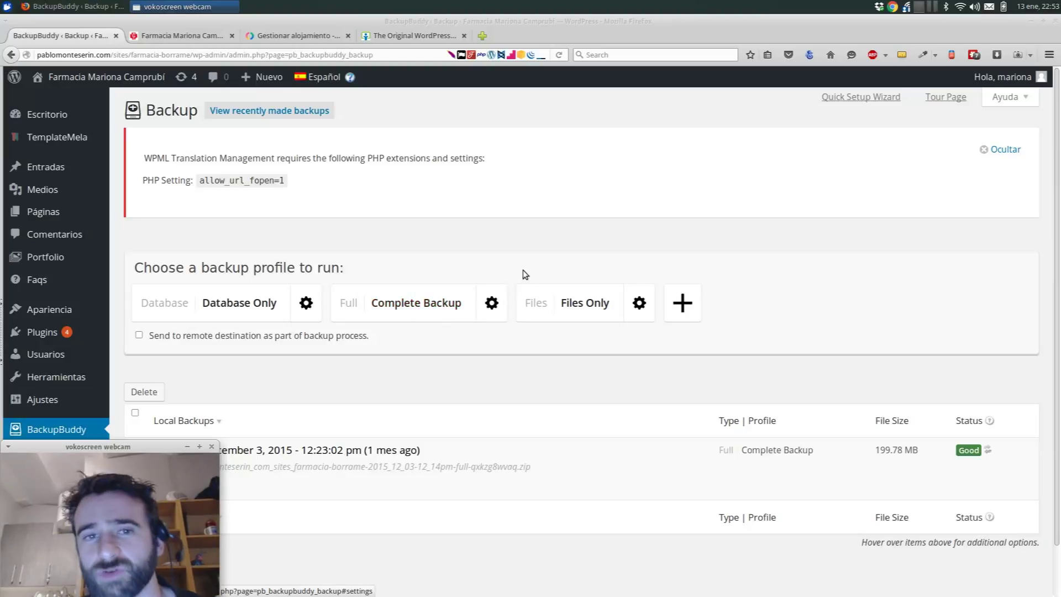
pyautogui.click(283, 37)
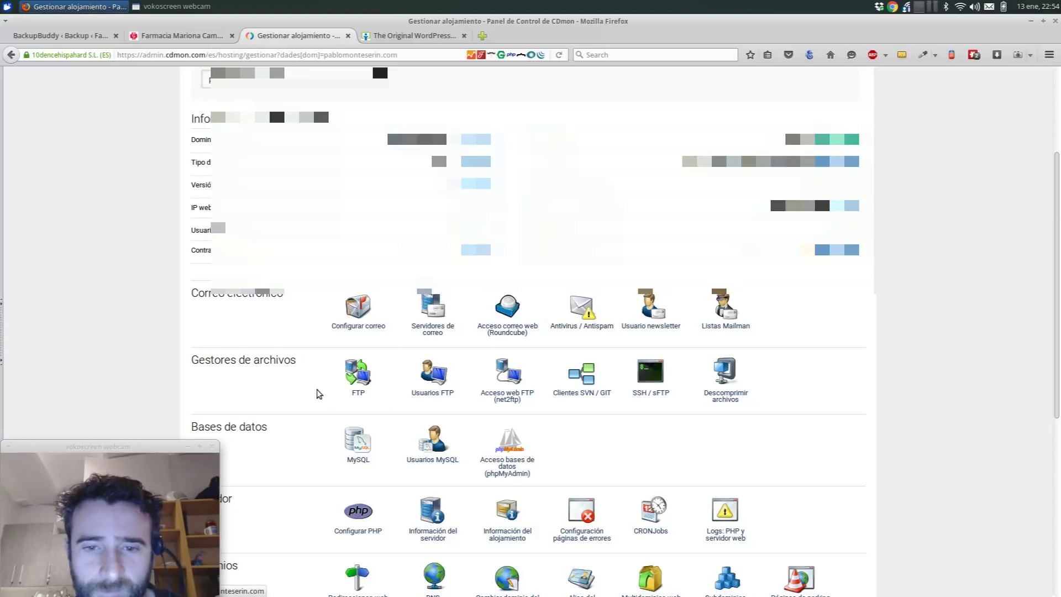
# - Open CDmon's Configurar PHP page and point out the Ampliación temporal memory and time extension
pyautogui.scroll(-2, 317, 392)
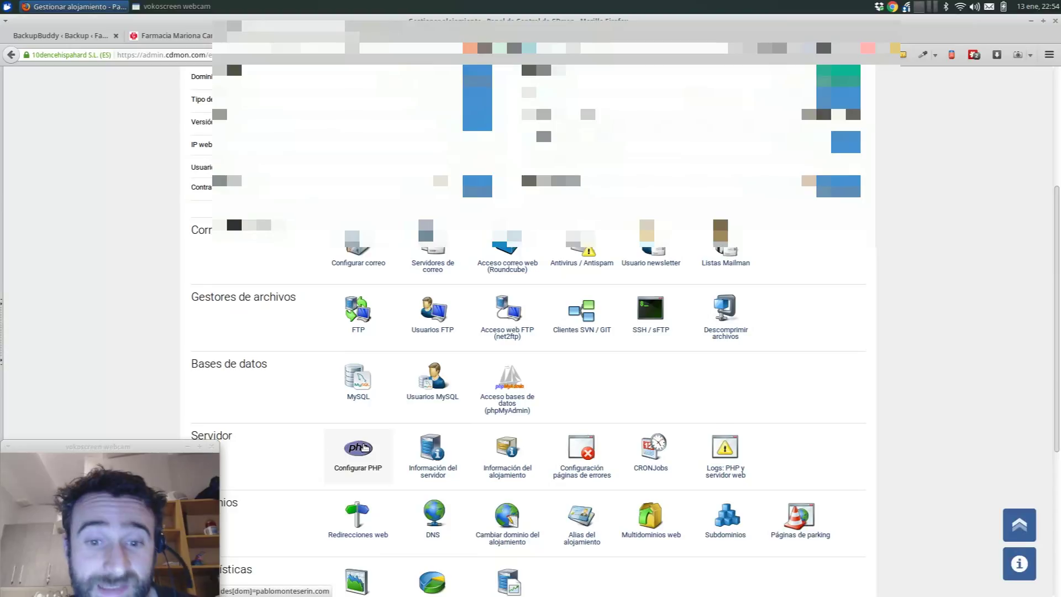
pyautogui.click(365, 451)
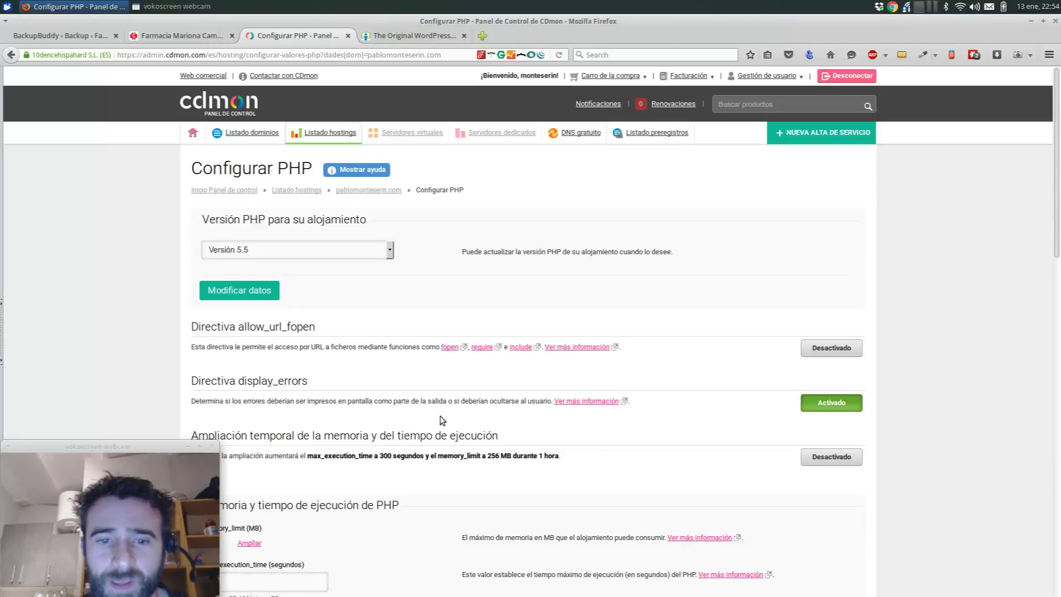
pyautogui.scroll(-4, 442, 420)
pyautogui.scroll(-1, 442, 421)
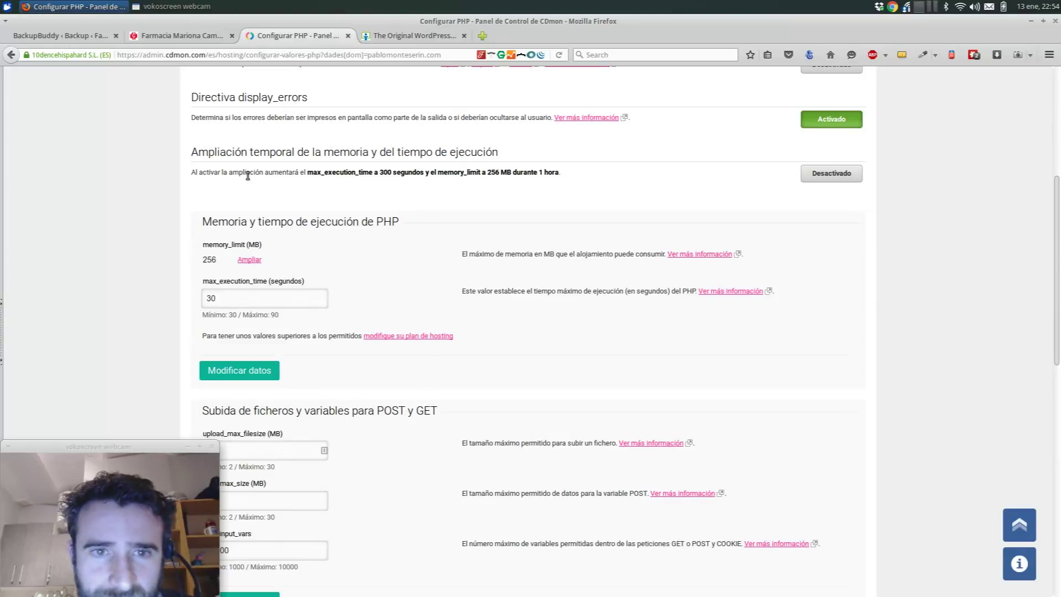
pyautogui.moveTo(218, 157); pyautogui.dragTo(469, 163)
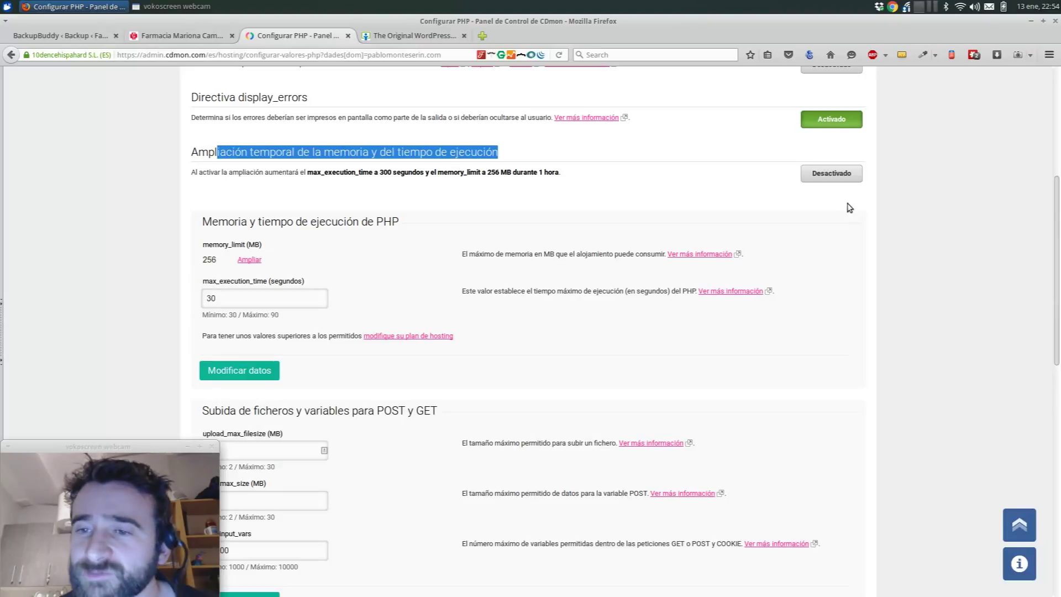
# - Activate the temporary extension, giving 300 seconds max_execution_time and 256 MB memory_limit, and return to BackupBuddy
pyautogui.click(835, 174)
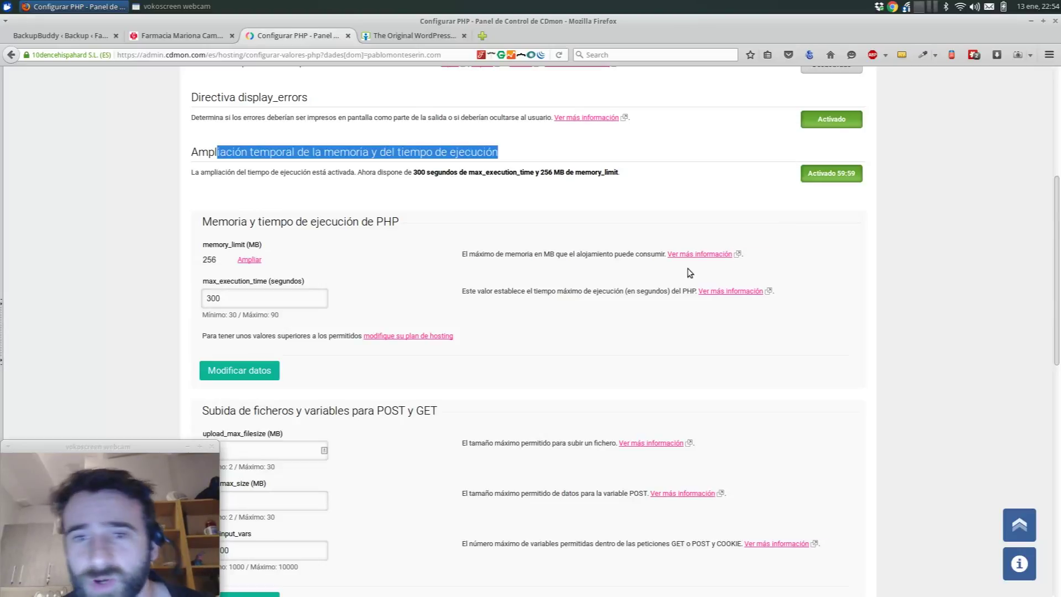
pyautogui.moveTo(414, 173); pyautogui.dragTo(496, 171)
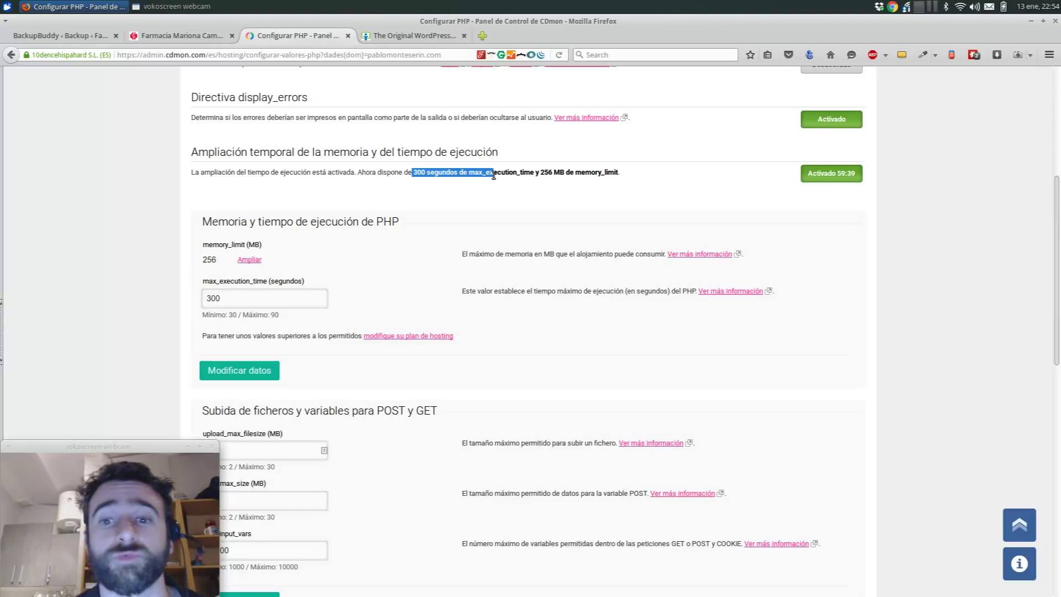
pyautogui.click(416, 175)
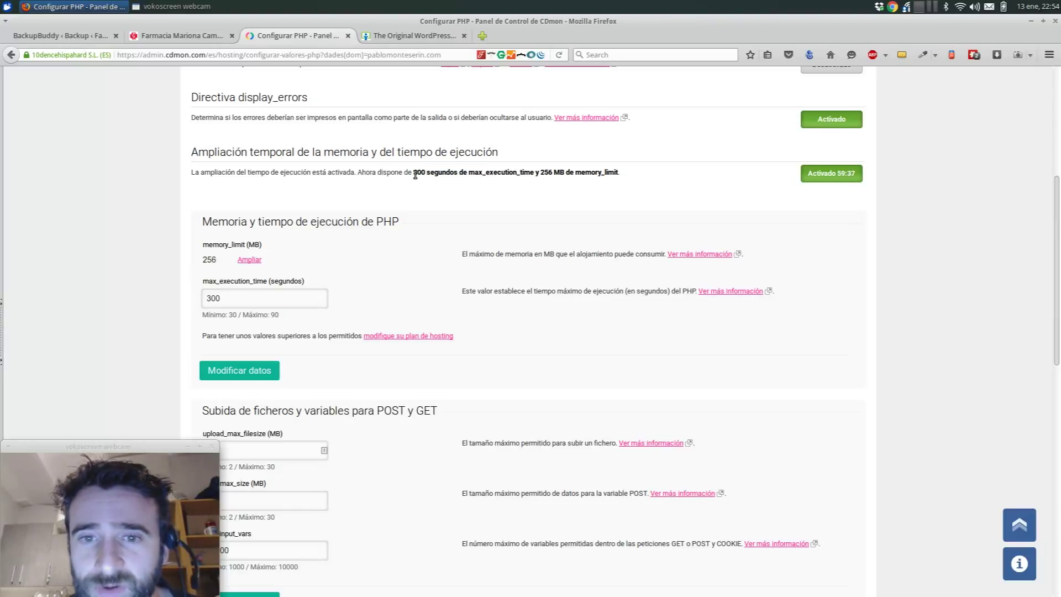
pyautogui.moveTo(466, 175); pyautogui.dragTo(621, 177)
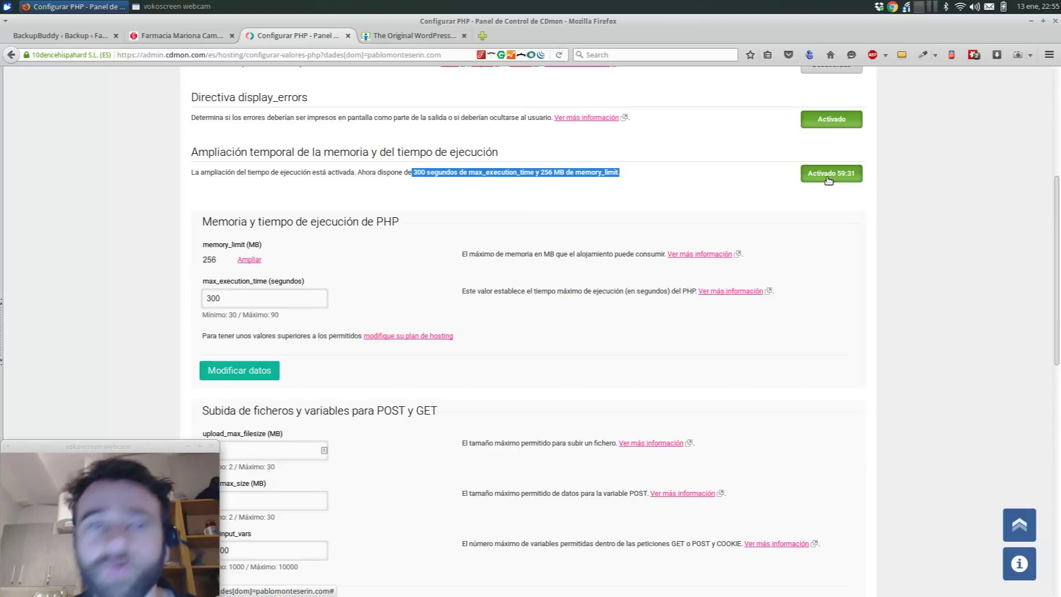
pyautogui.click(52, 29)
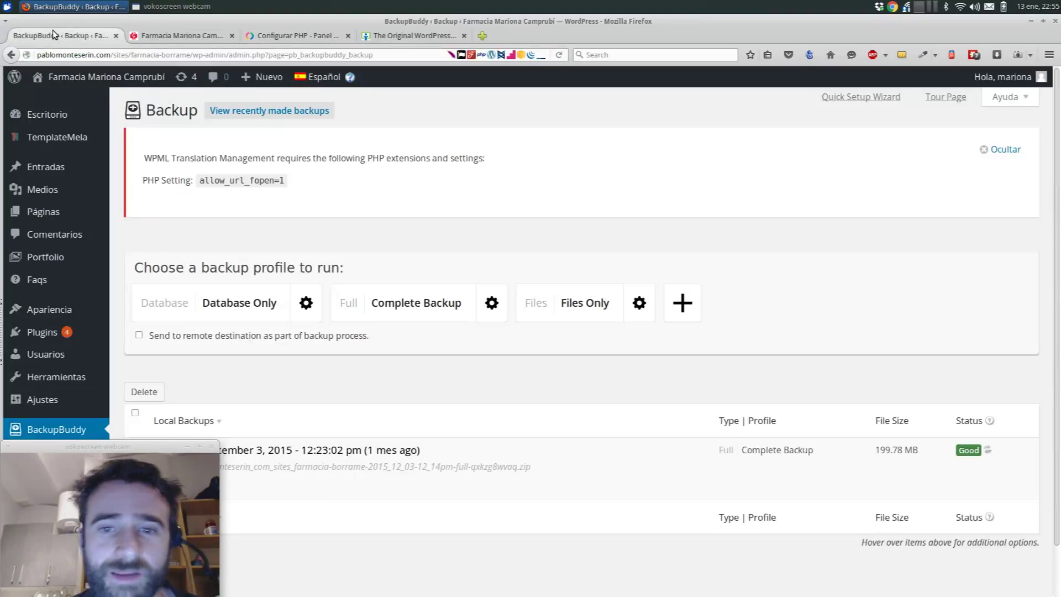
# - Start a Complete Backup and follow progress until the database is saved at 23.97 MB and file zipping begins
pyautogui.click(393, 306)
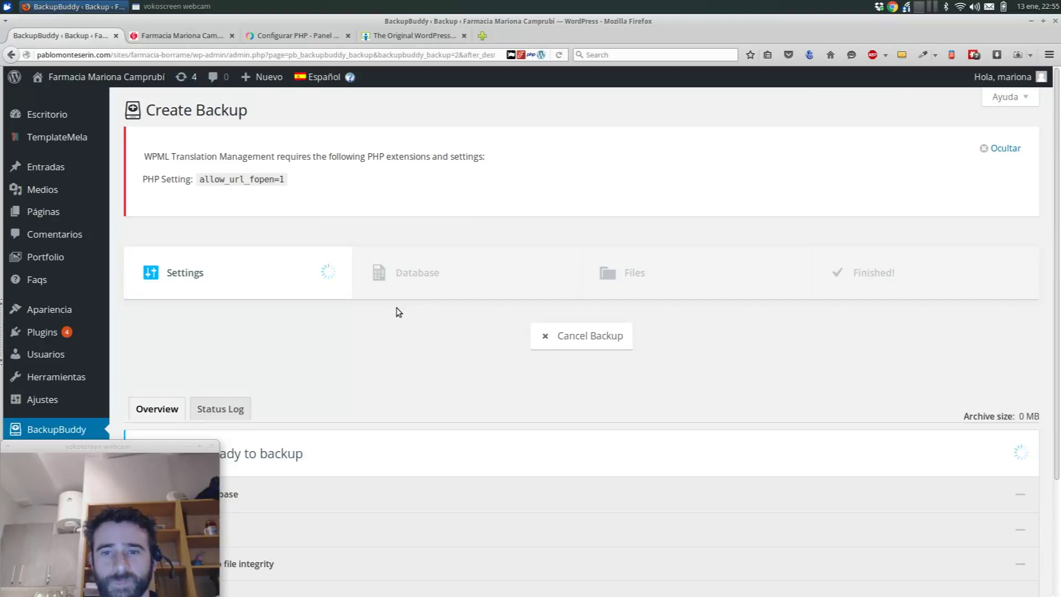
pyautogui.scroll(-4, 308, 357)
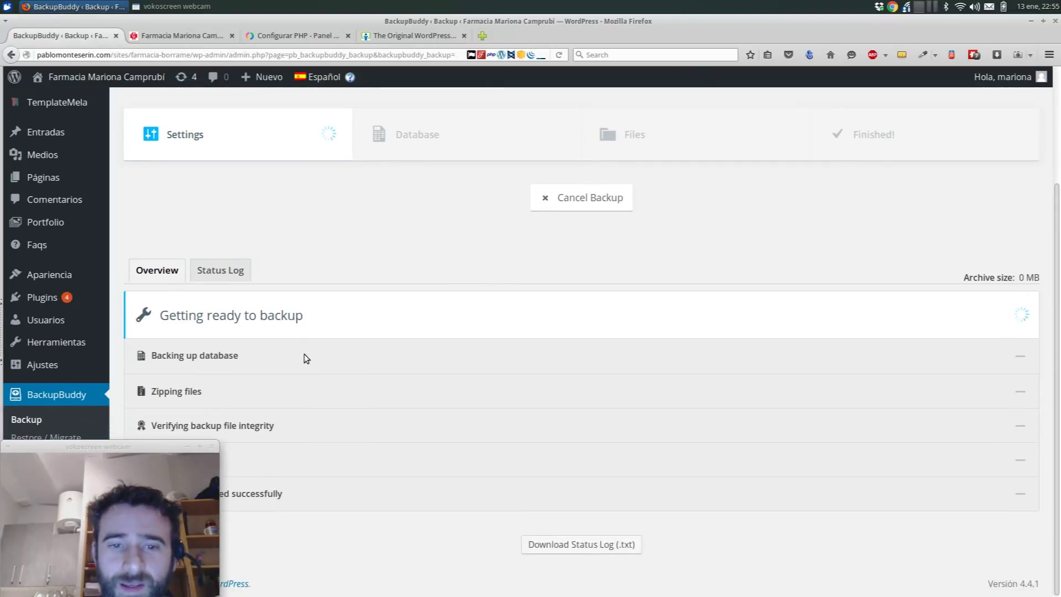
pyautogui.moveTo(119, 444); pyautogui.dragTo(772, 166)
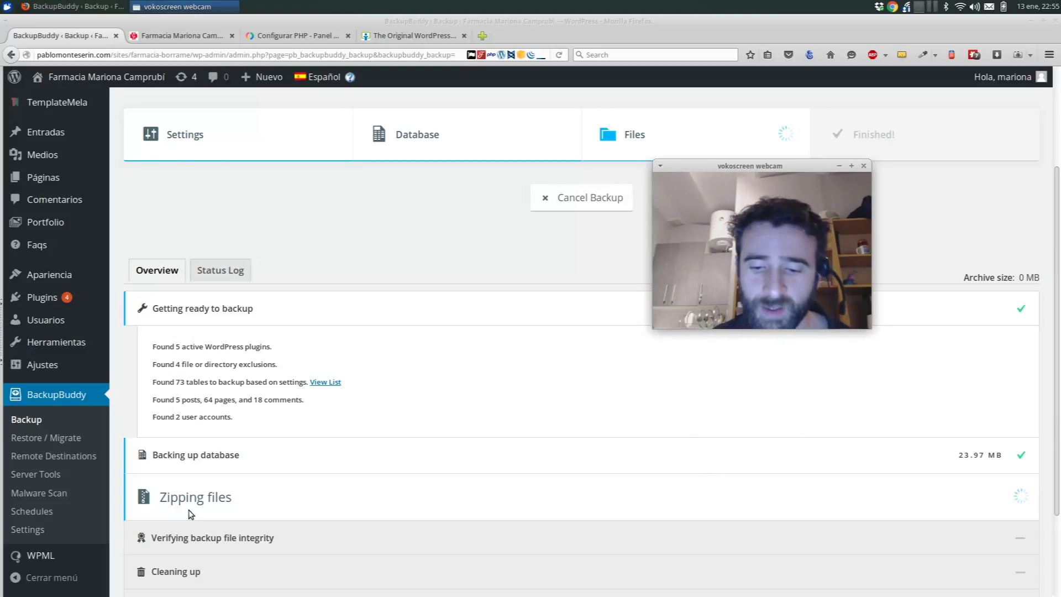
pyautogui.press('super')
# - Open the testing folder, then create a folder named copia-pagina and open it
pyautogui.write('test')
pyautogui.press('Return')
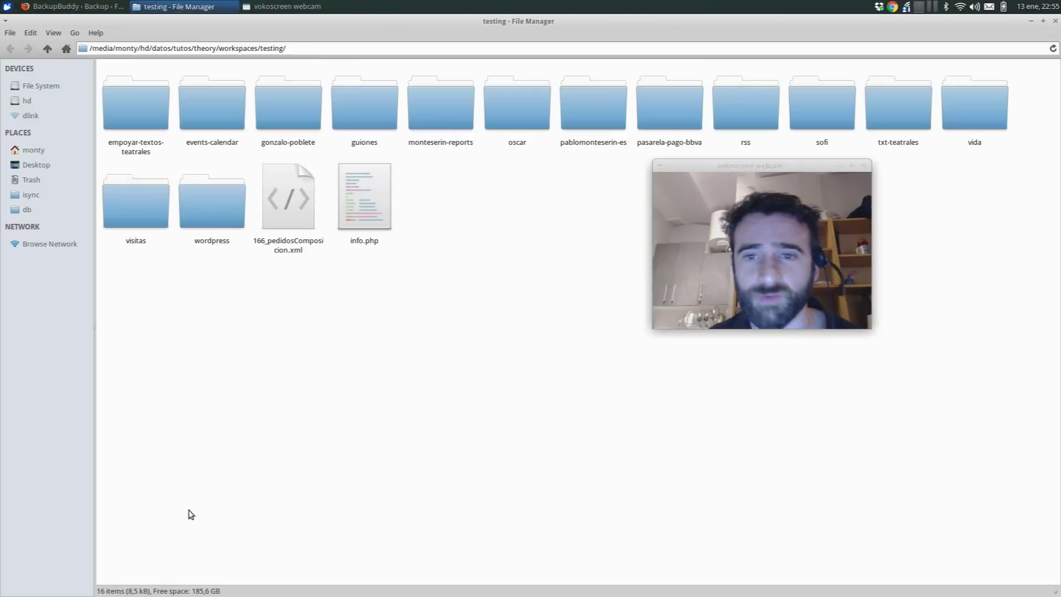
pyautogui.rightClick(422, 411)
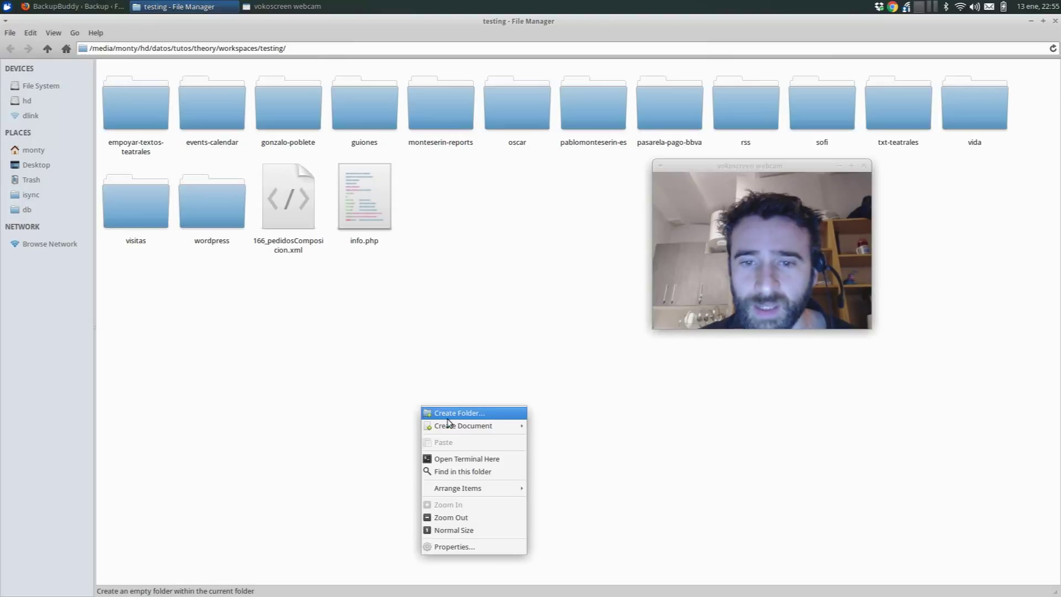
pyautogui.click(487, 413)
pyautogui.write('copia')
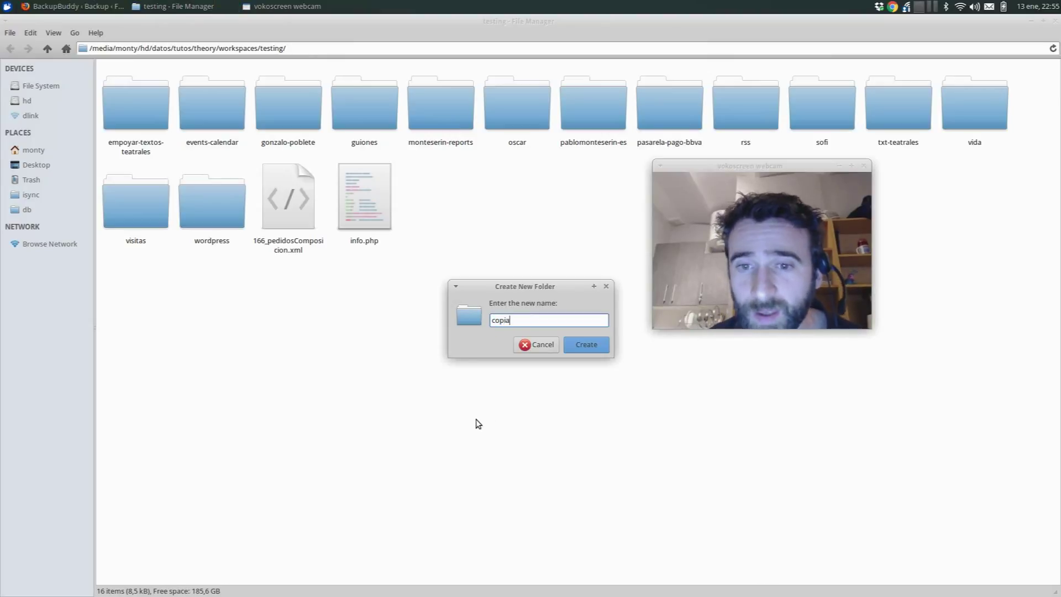
pyautogui.press('Return')
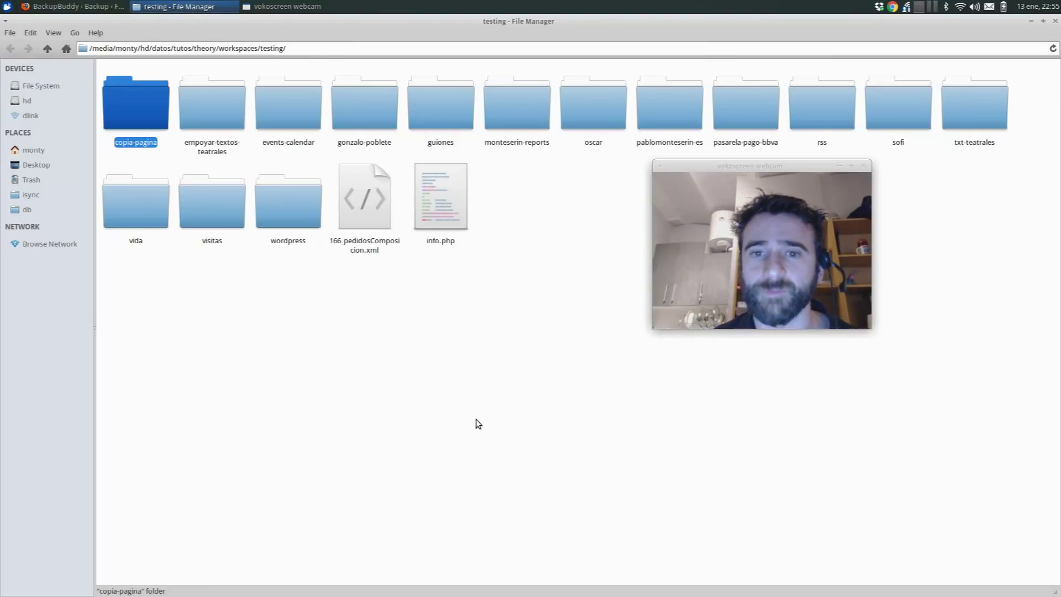
pyautogui.press('Return')
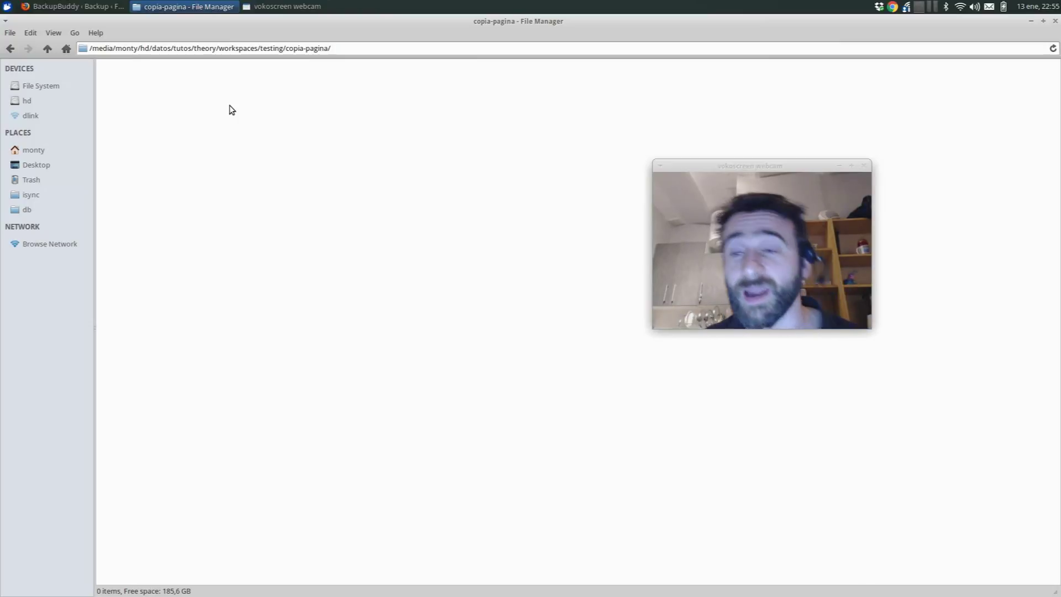
# - Launch MySQL Workbench and connect to the localhost server with the server password
pyautogui.press('super')
pyautogui.write('mel')
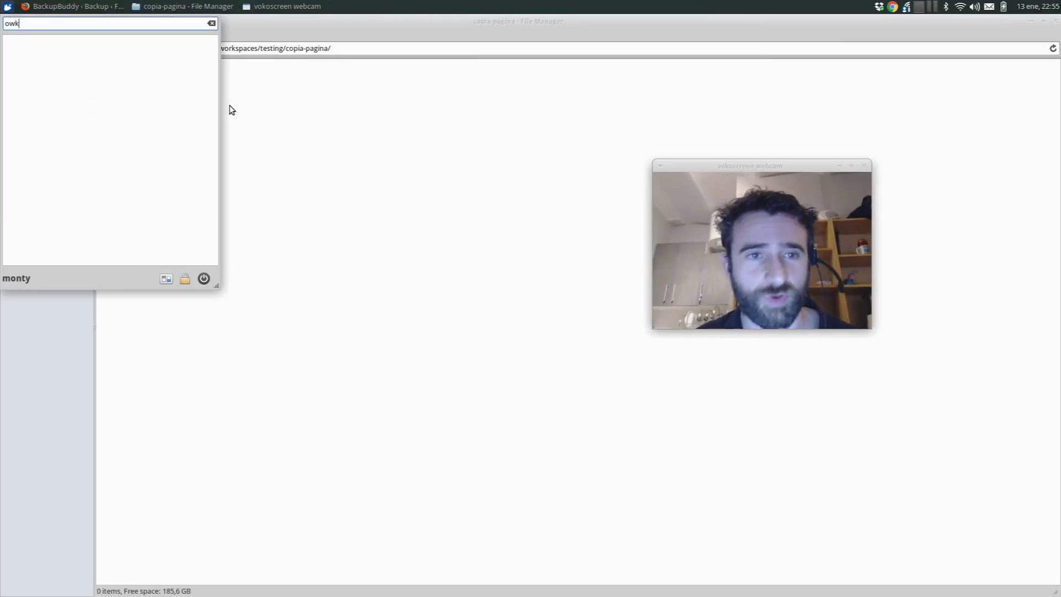
pyautogui.press('BackSpace')
pyautogui.press('BackSpace')
pyautogui.press('BackSpace')
pyautogui.write('work')
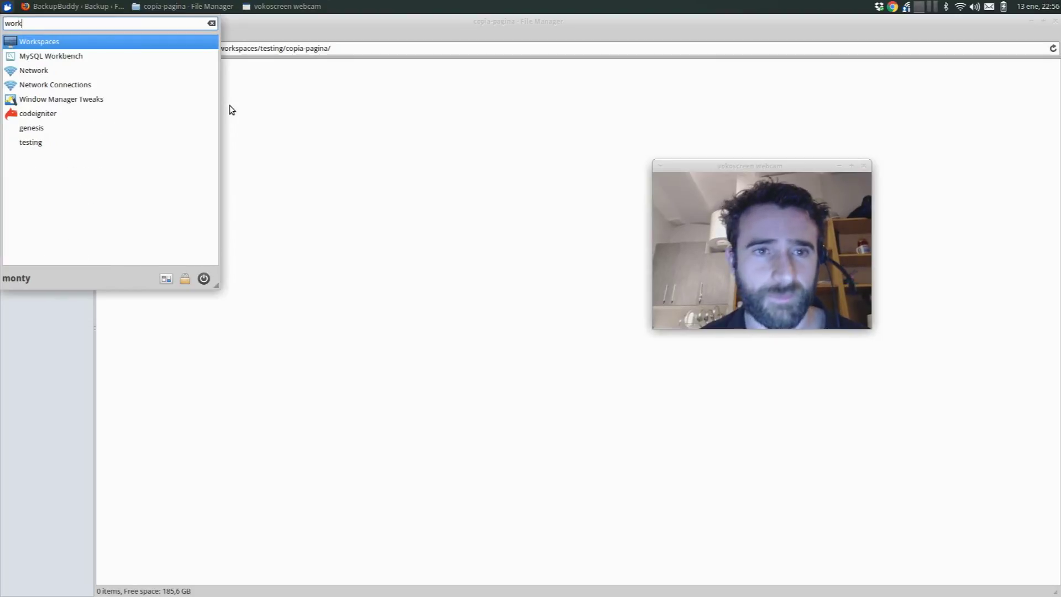
pyautogui.press('Escape')
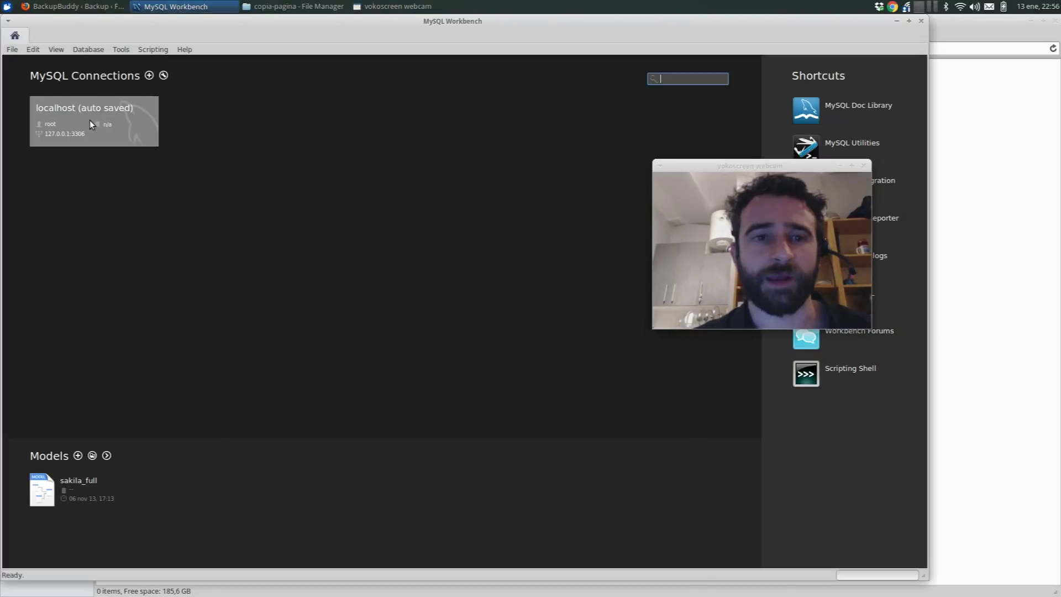
pyautogui.click(108, 114)
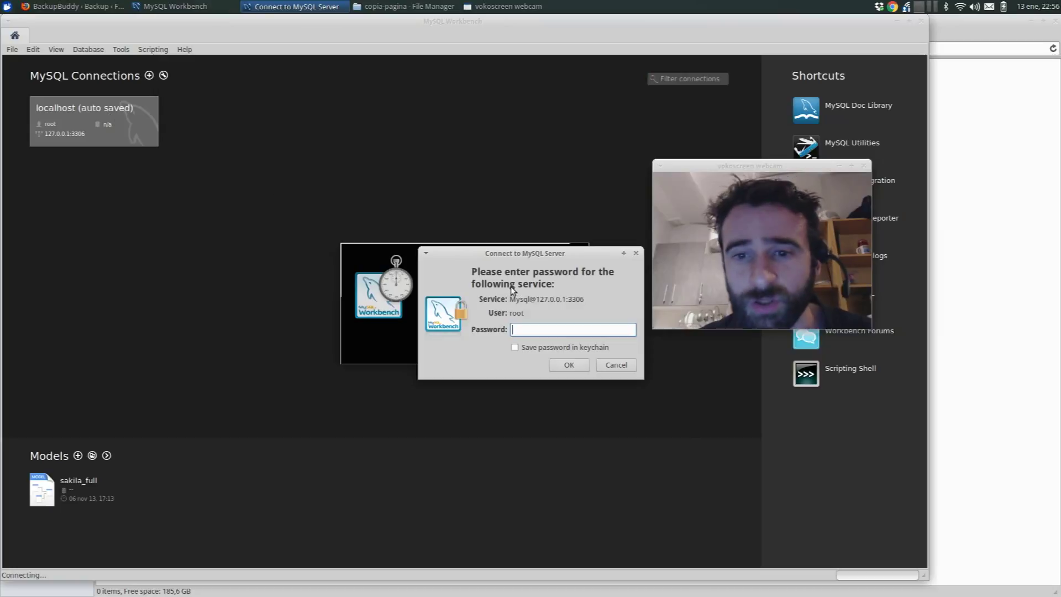
pyautogui.write('••')
pyautogui.press('Return')
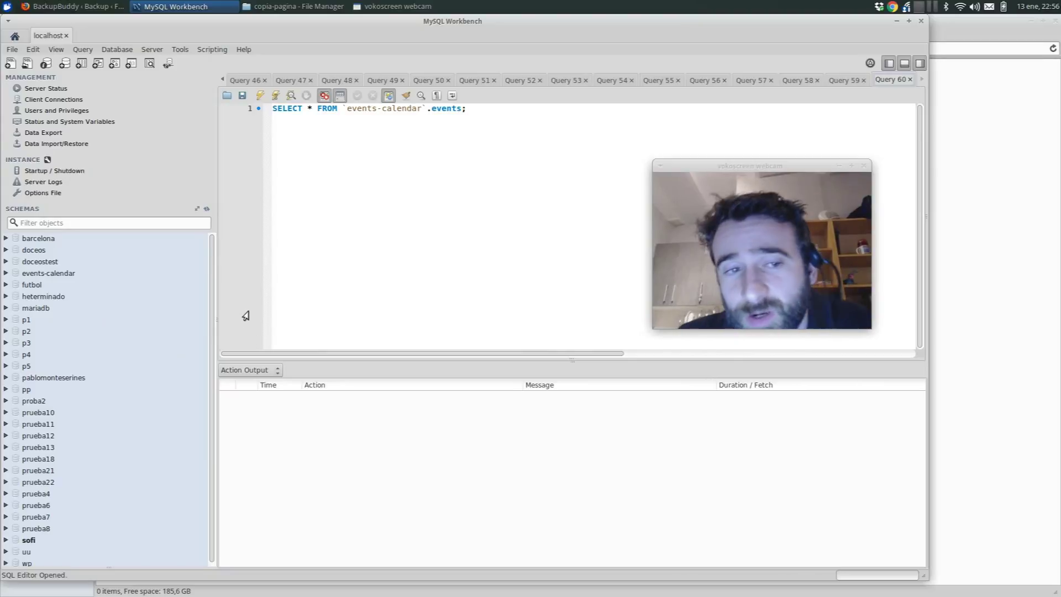
# - Create a new schema named copiafarmacia, removing the hyphen from the name, and apply the CREATE SCHEMA script
pyautogui.click(65, 63)
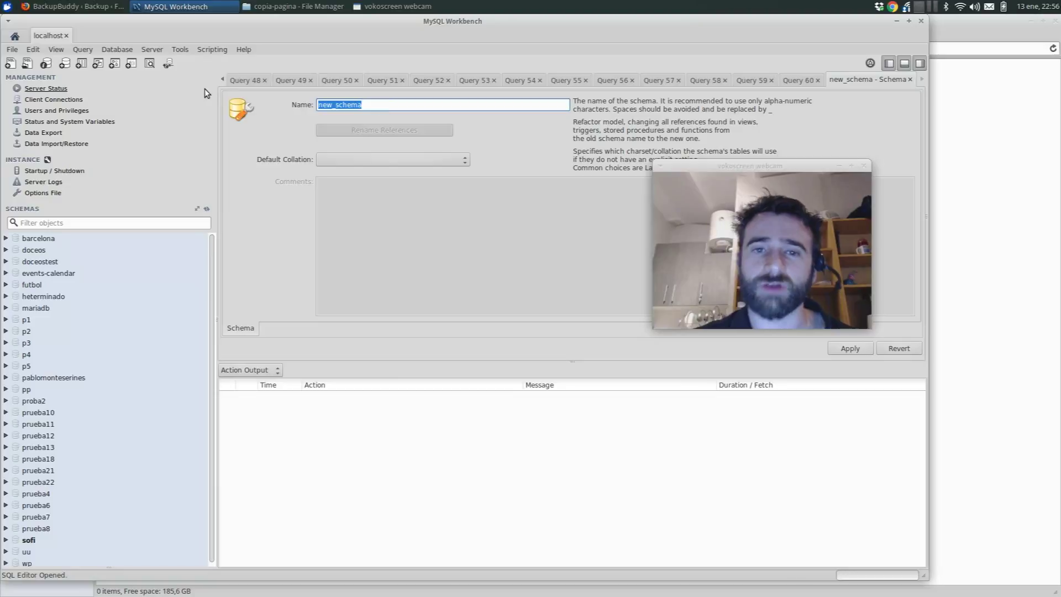
pyautogui.write('copia-farmacia')
pyautogui.press('Left')
pyautogui.press('Left')
pyautogui.press('Left')
pyautogui.press('Left')
pyautogui.press('Left')
pyautogui.press('Left')
pyautogui.press('Left')
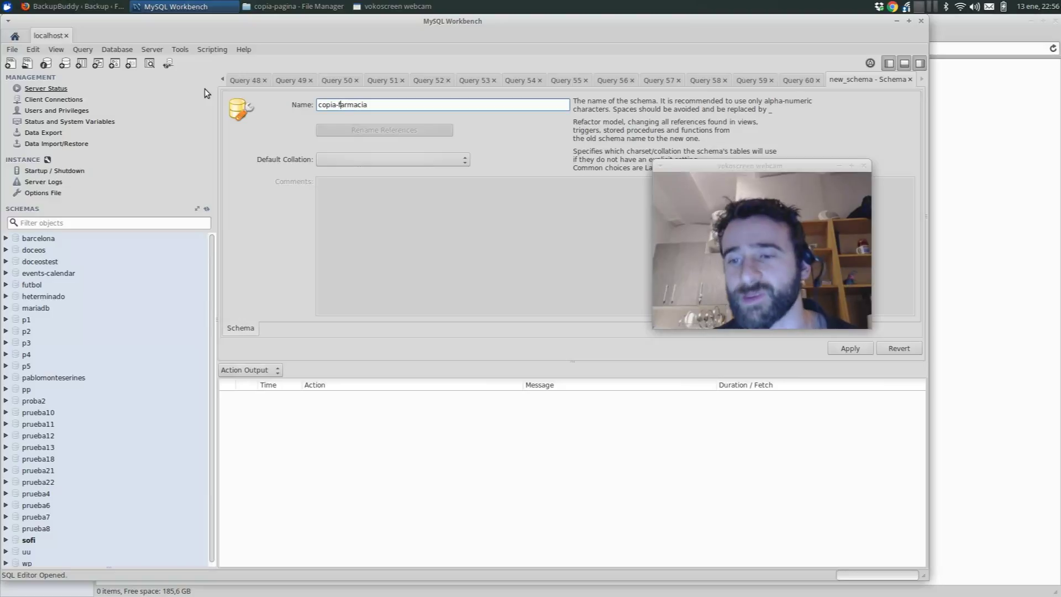
pyautogui.press('Tab')
pyautogui.press('Tab')
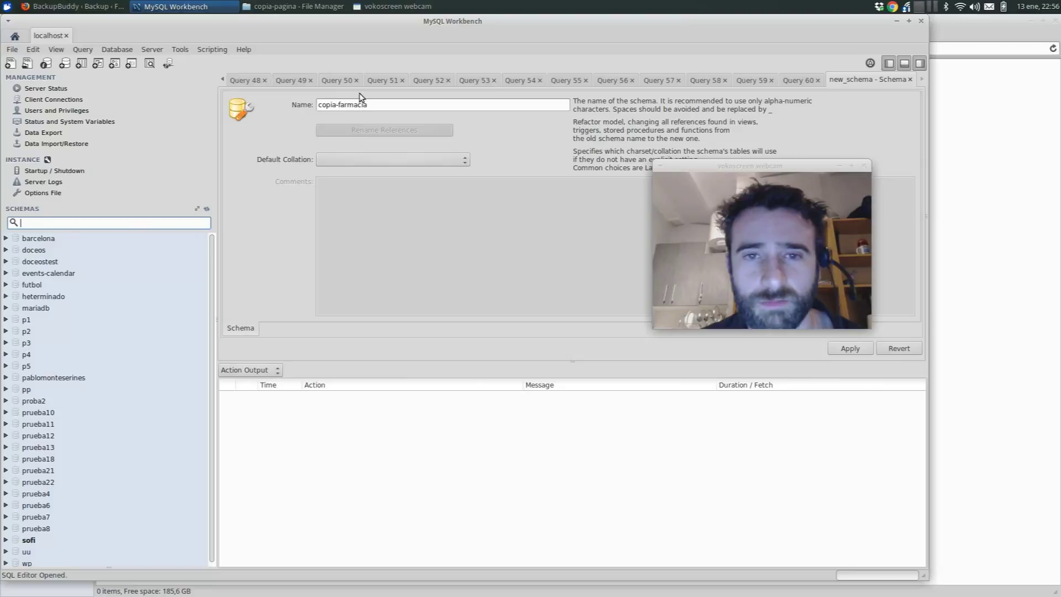
pyautogui.click(338, 104)
pyautogui.press('BackSpace')
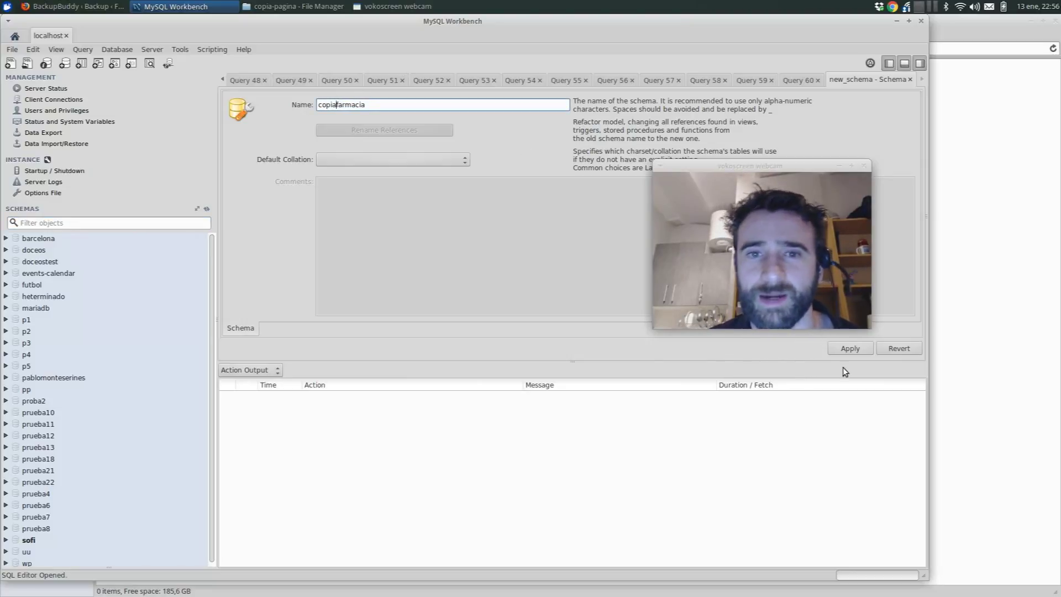
pyautogui.click(844, 348)
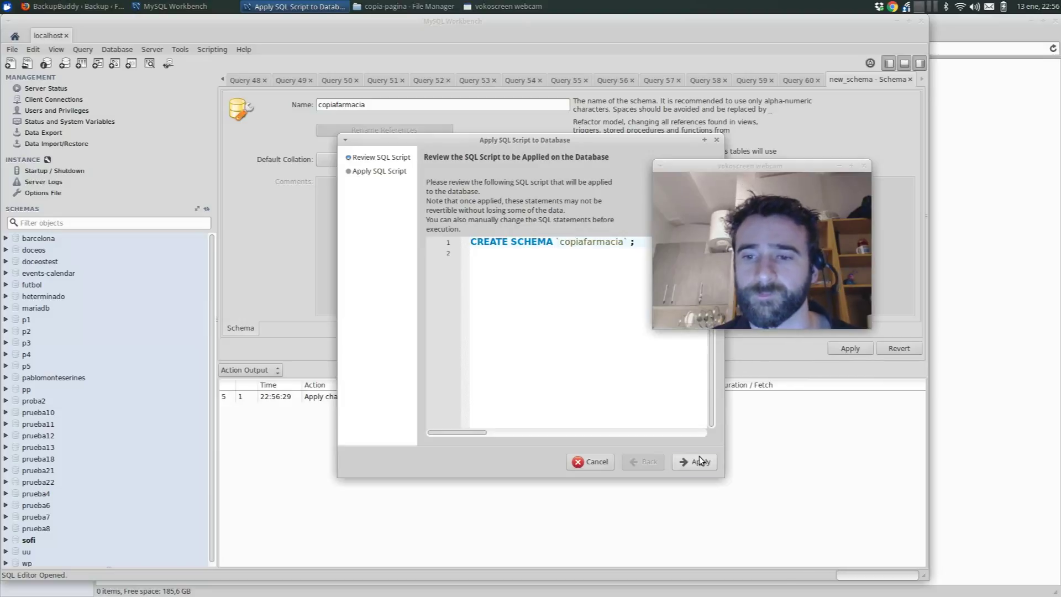
pyautogui.click(701, 462)
pyautogui.click(701, 461)
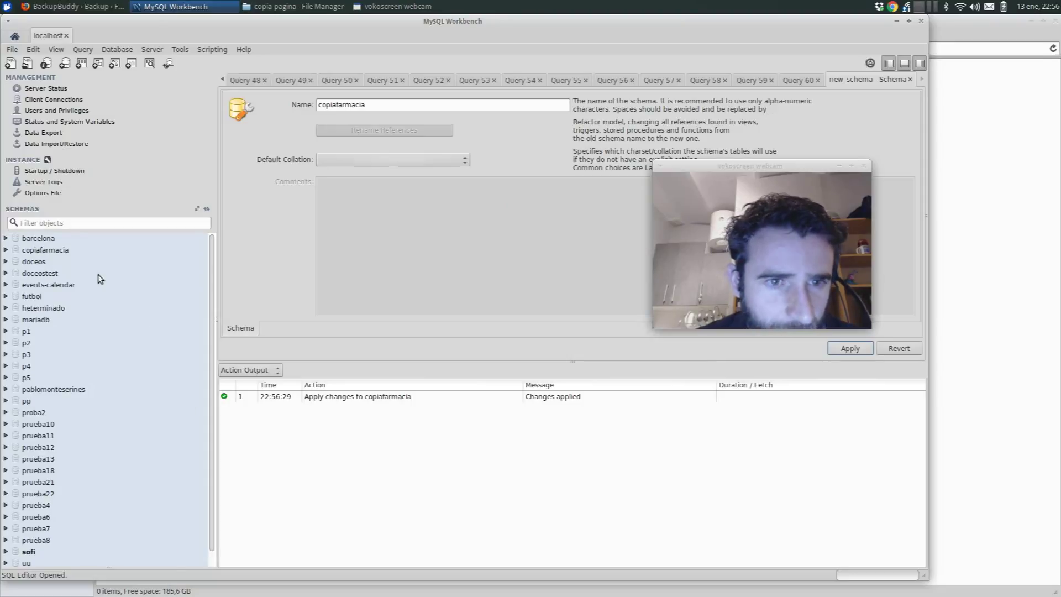
pyautogui.hotkey('alt', 'Tab')
pyautogui.hotkey('alt', 'Tab')
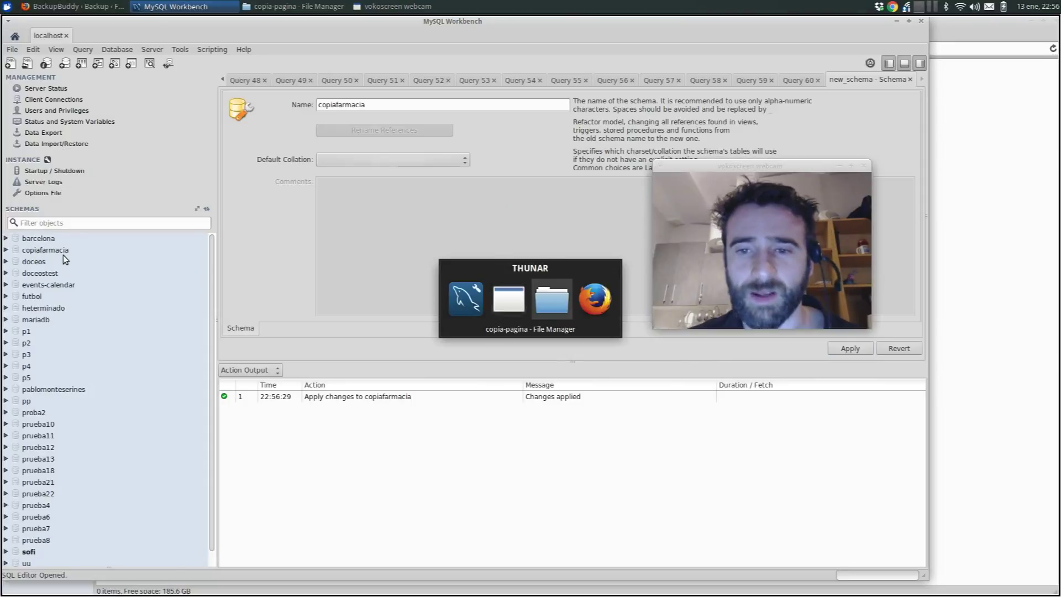
# - Bring Firefox back to the BackupBuddy Backup tab, where the backup is still zipping files
pyautogui.hotkey('alt', 'Tab')
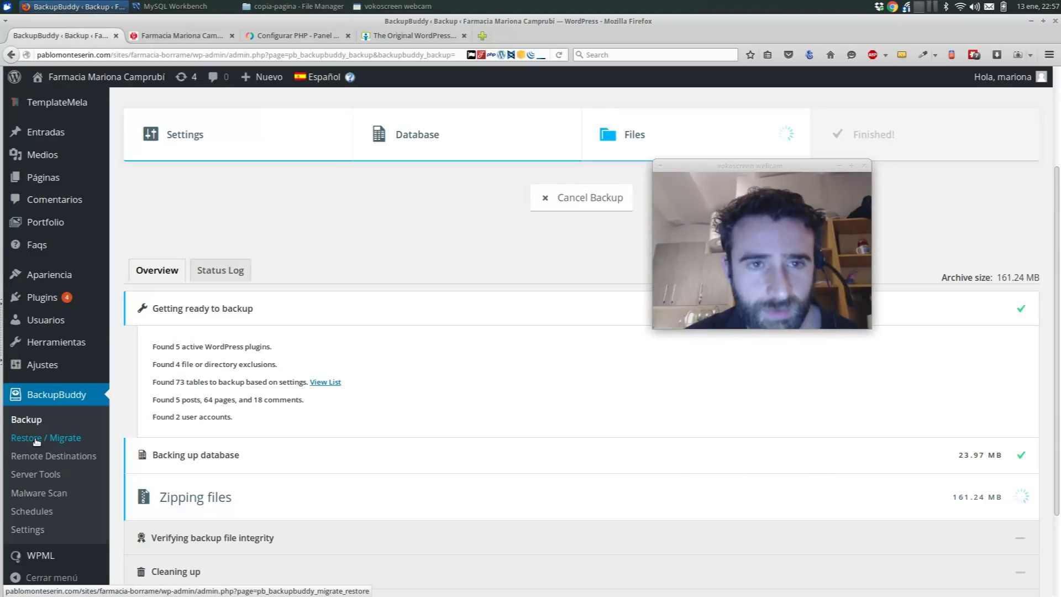
# - Open BackupBuddy's Restore / Migrate page in a new tab and switch to that tab
pyautogui.middleClick(36, 439)
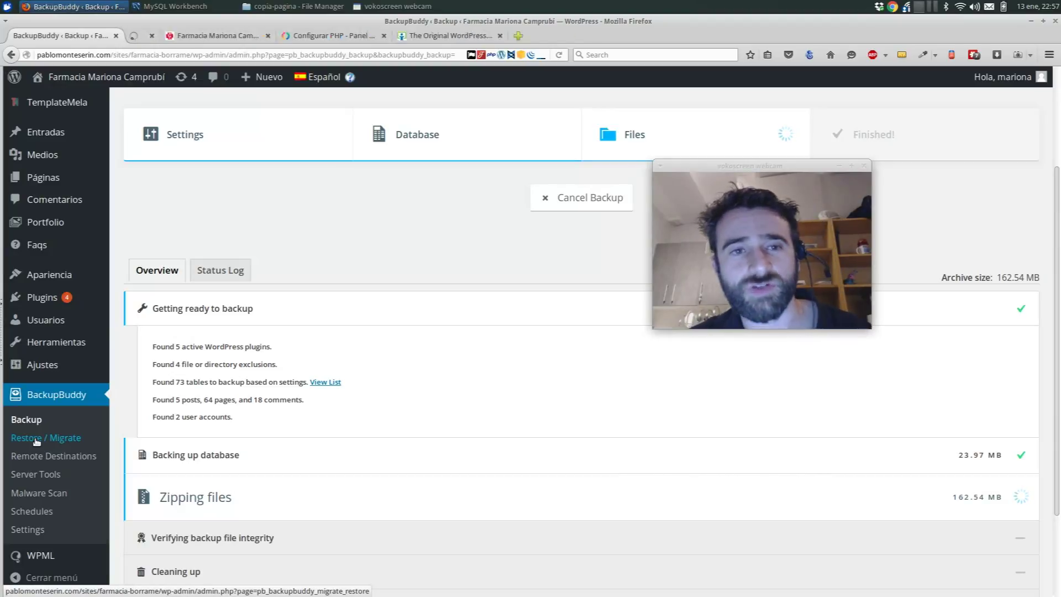
pyautogui.click(184, 40)
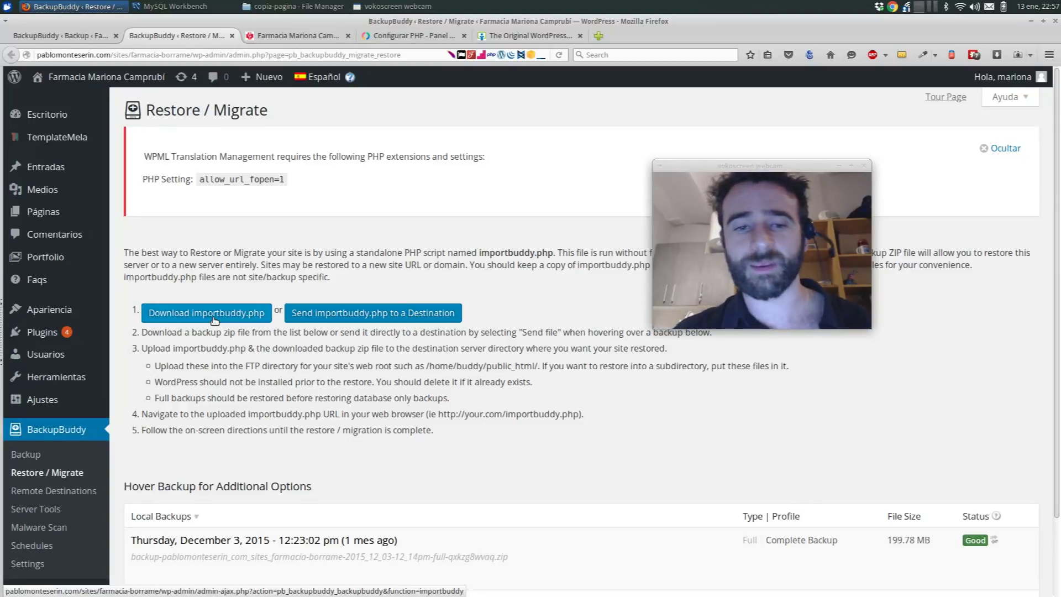
# - Download importbuddy.php protected with a download password, choosing to save the file
pyautogui.click(214, 320)
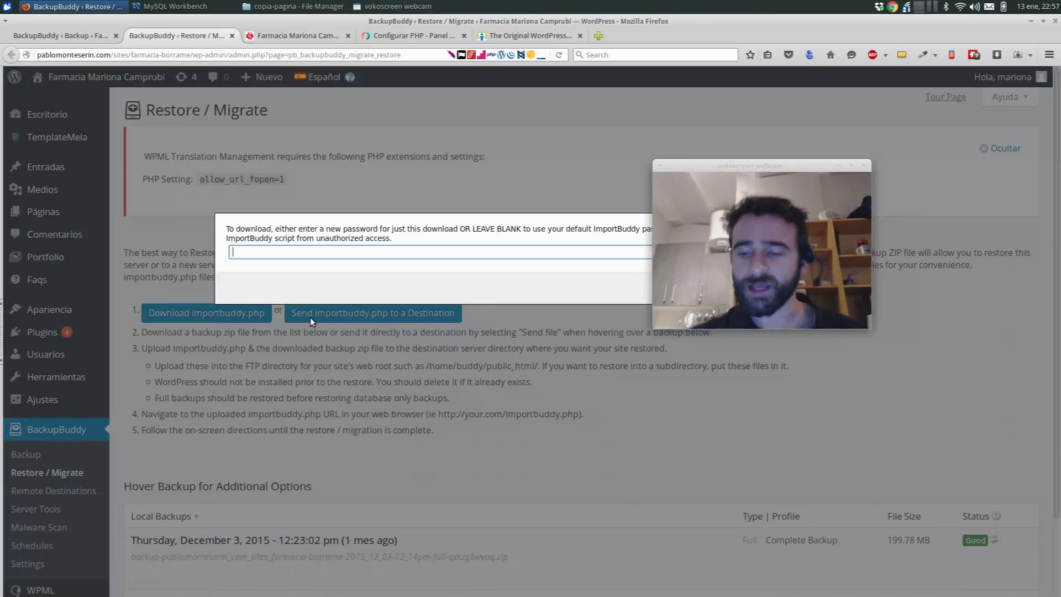
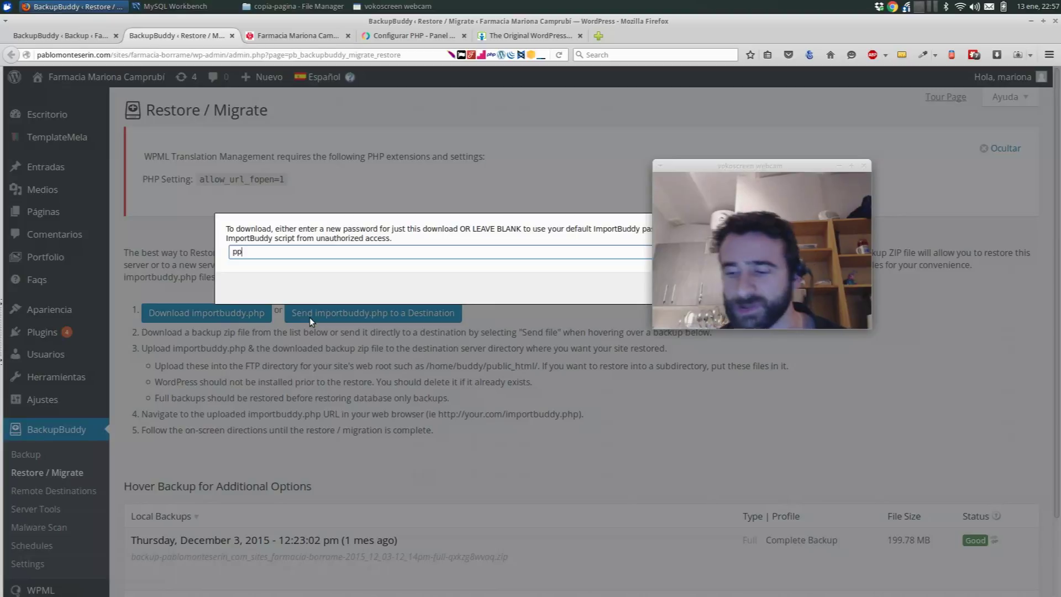
pyautogui.press('Return')
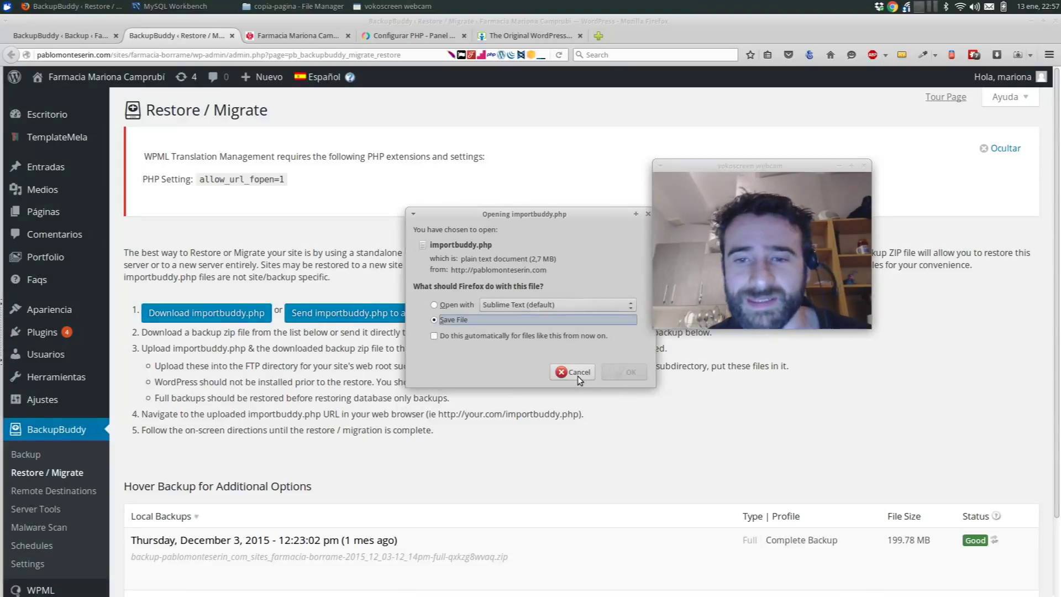
pyautogui.click(620, 374)
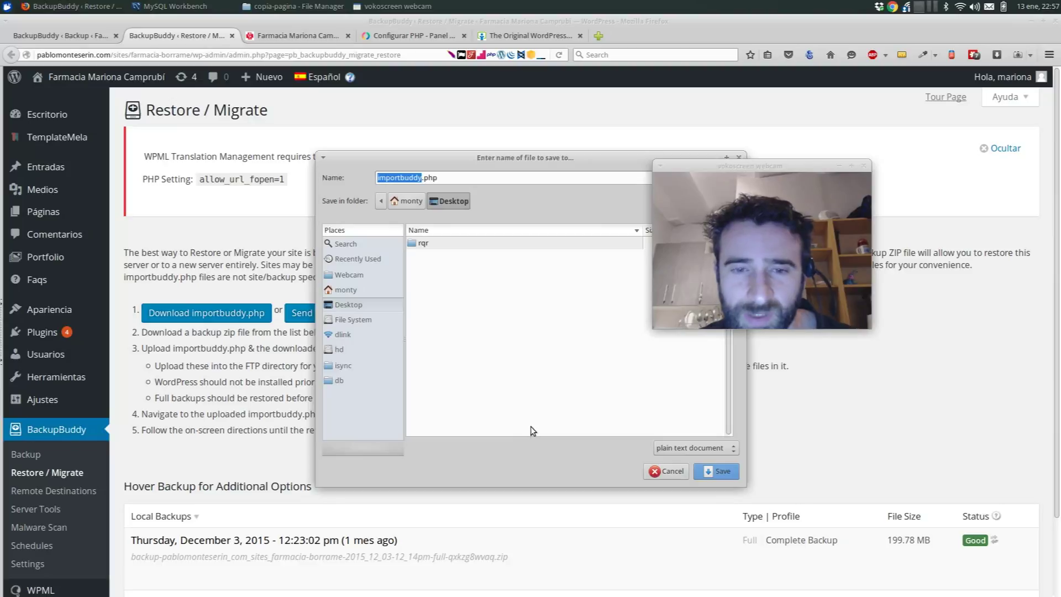
# - Browse to the datos/tutos folders and save importbuddy.php to the Desktop location
pyautogui.click(362, 350)
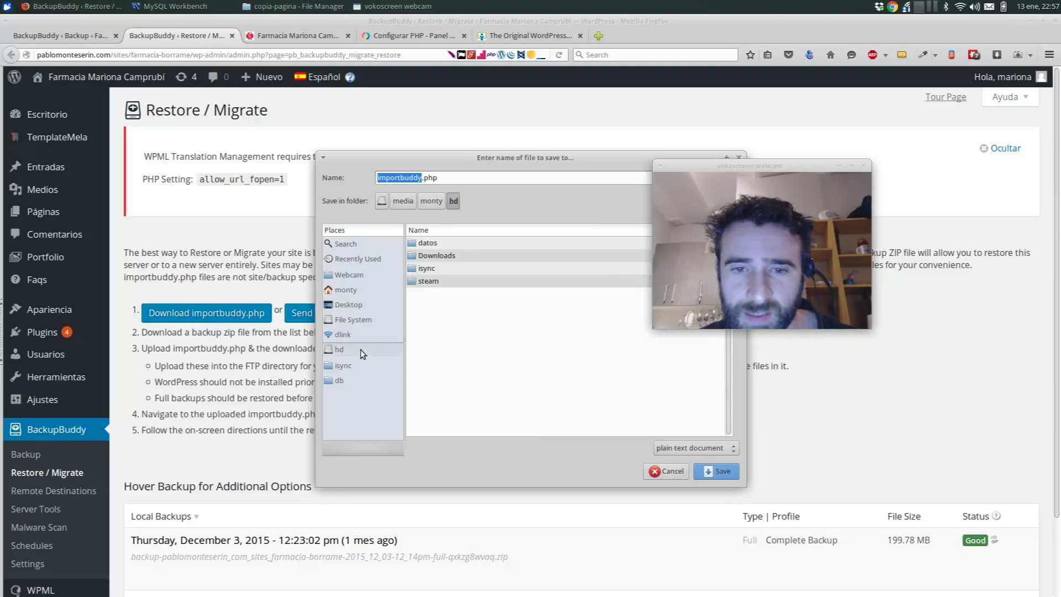
pyautogui.doubleClick(437, 243)
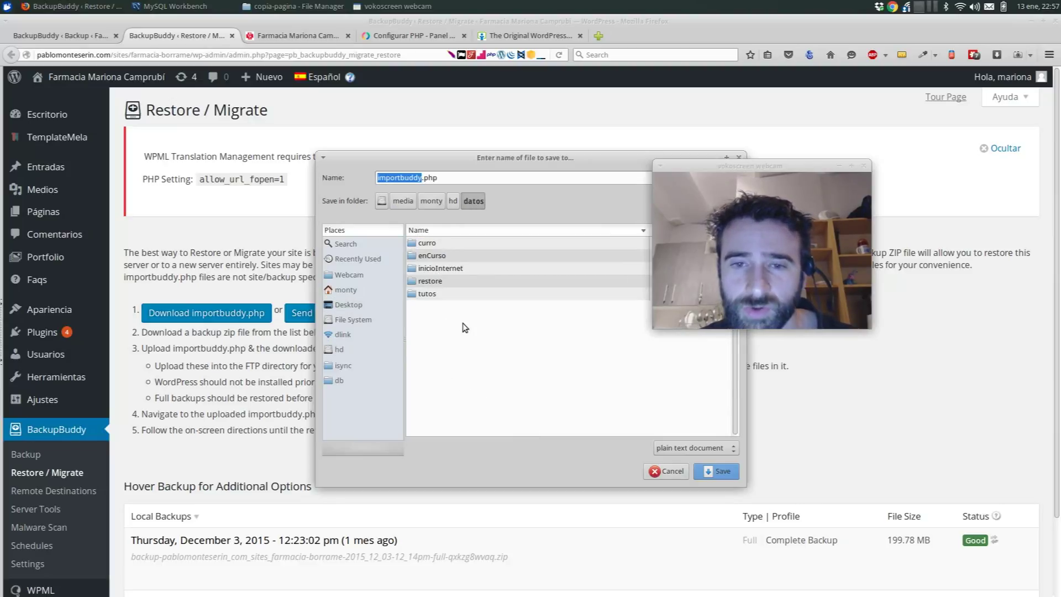
pyautogui.doubleClick(453, 292)
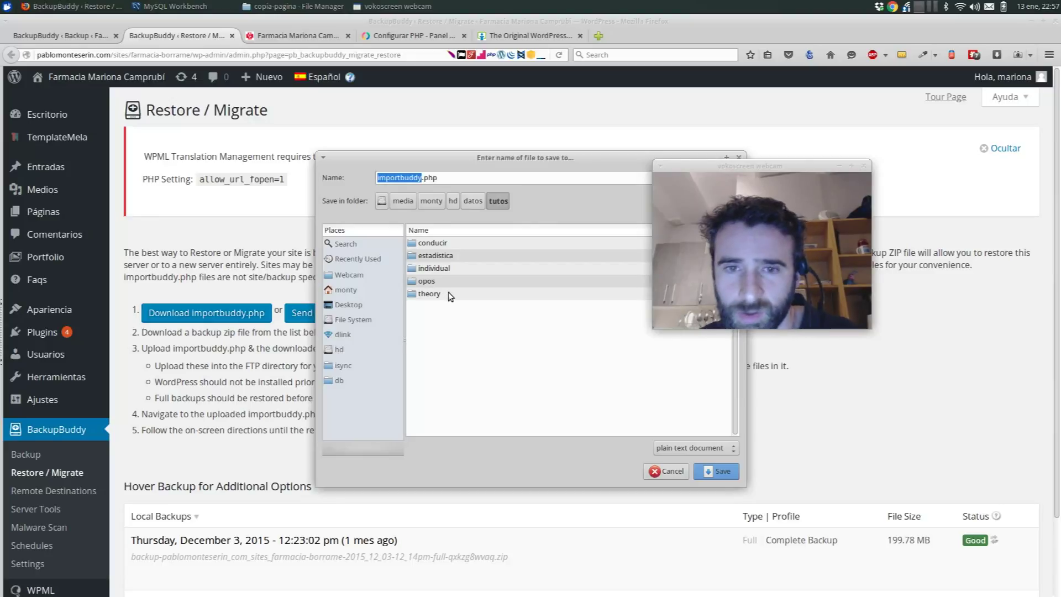
pyautogui.click(353, 304)
pyautogui.click(731, 472)
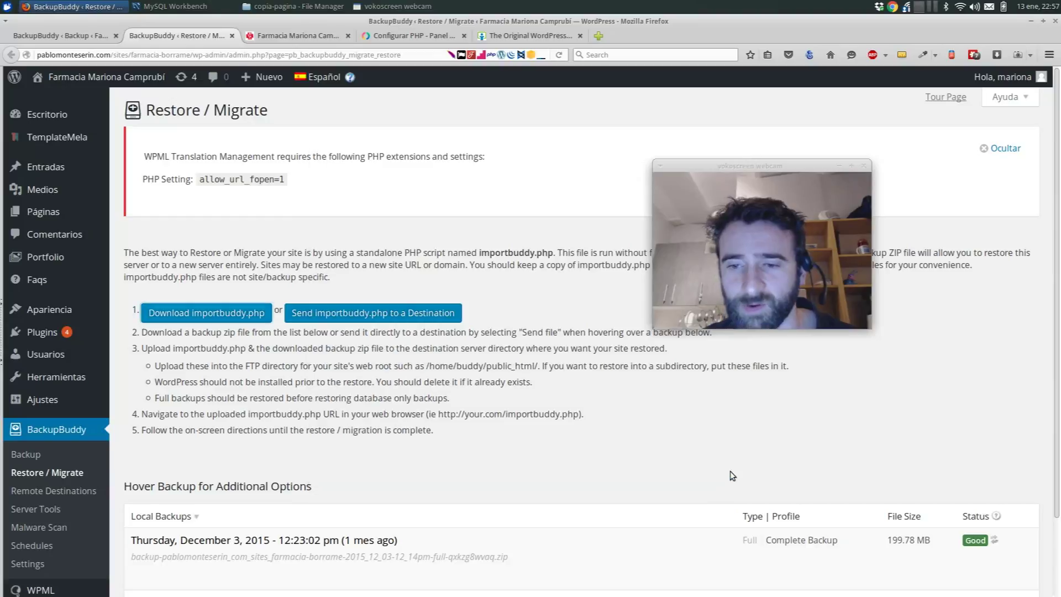
pyautogui.hotkey('ctrl', 'alt', 'd')
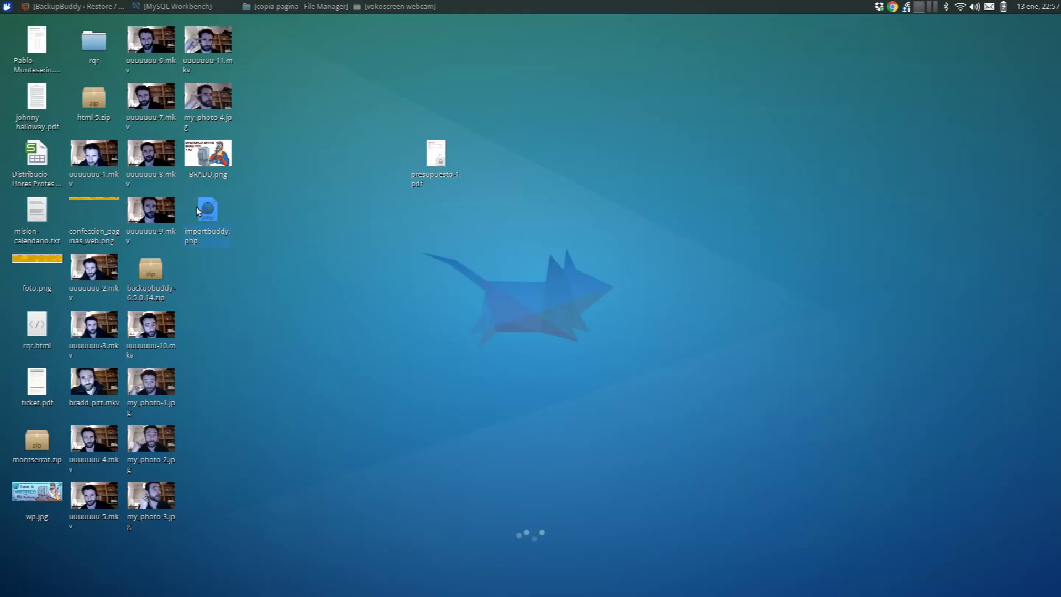
# - Paste importbuddy.php into the copia-pagina folder and go back to the BackupBuddy backup page
pyautogui.hotkey('alt', 'Tab')
pyautogui.hotkey('alt', 'Tab')
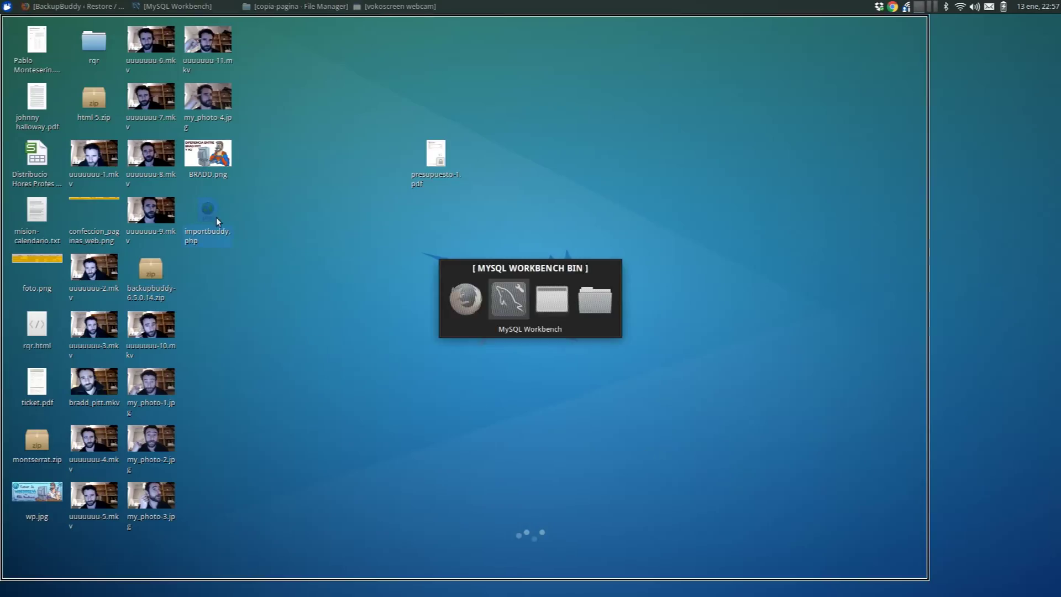
pyautogui.hotkey('ctrl', 'v')
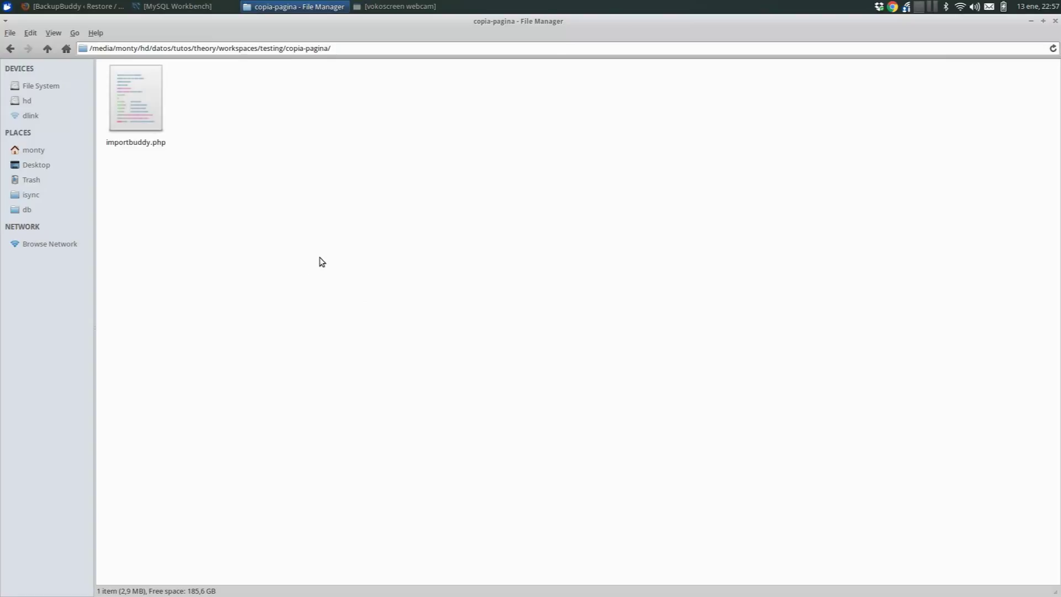
pyautogui.hotkey('alt', 'Tab')
pyautogui.click(80, 39)
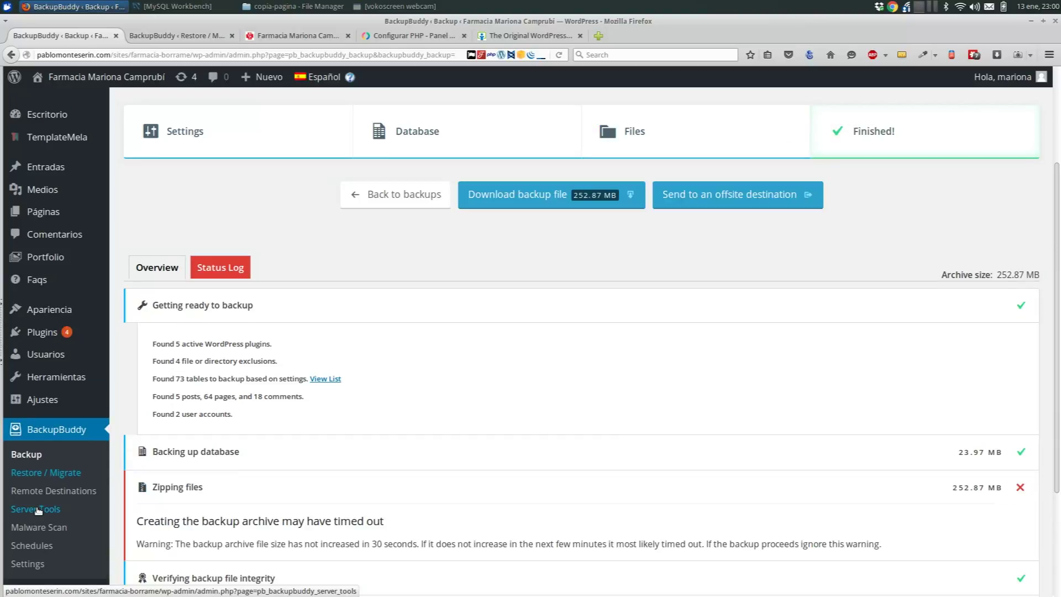
# - Open BackupBuddy's Server Tools page and show the Site Size Maps tools
pyautogui.click(37, 509)
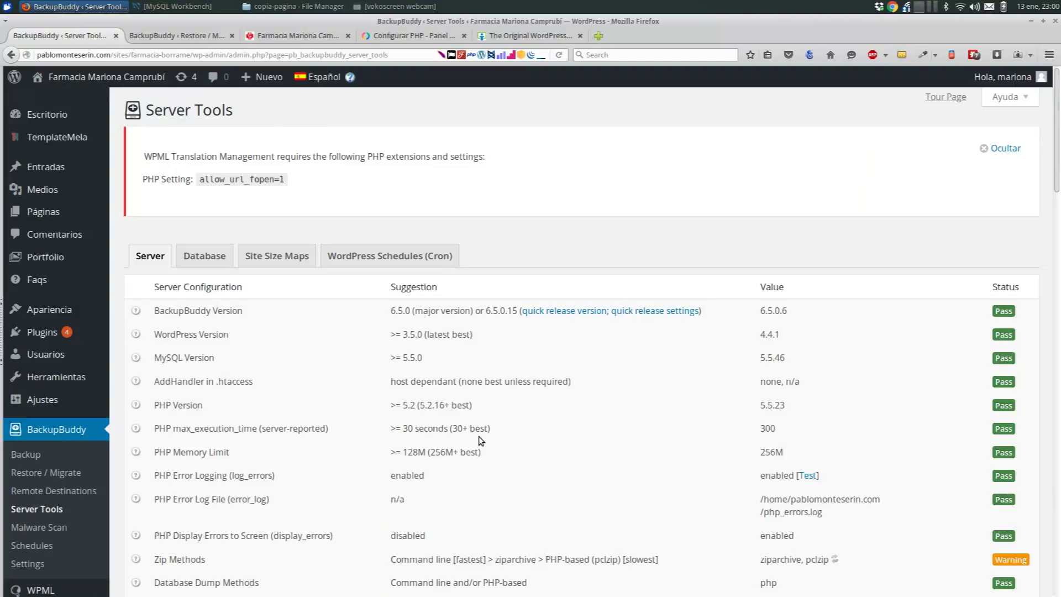
pyautogui.click(289, 257)
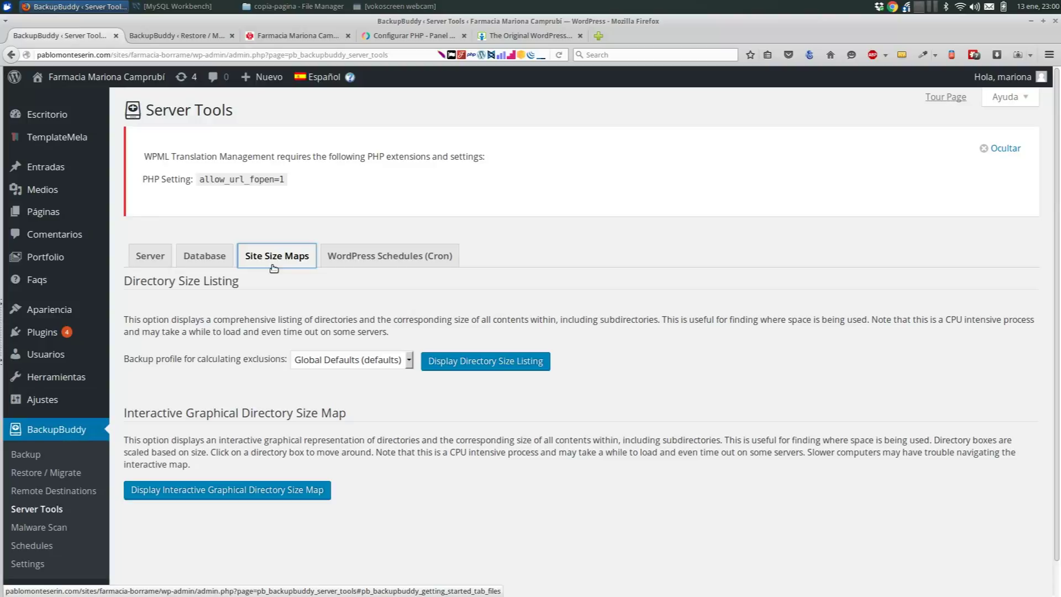
# - Generate the interactive directory size map, check the wp-content and uploads boxes, then open the backups list
pyautogui.click(212, 491)
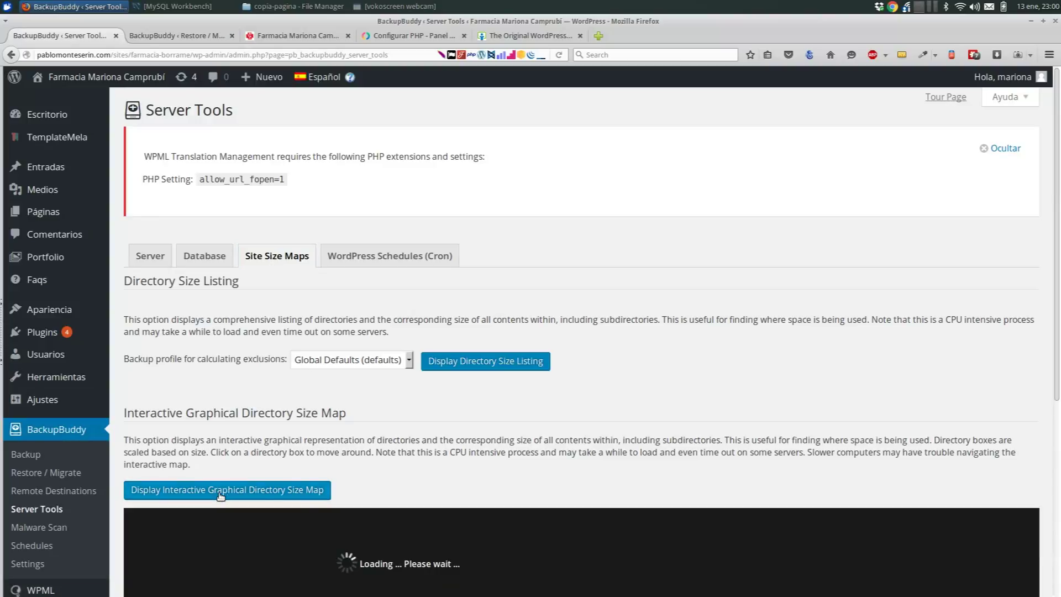
pyautogui.scroll(-5, 416, 475)
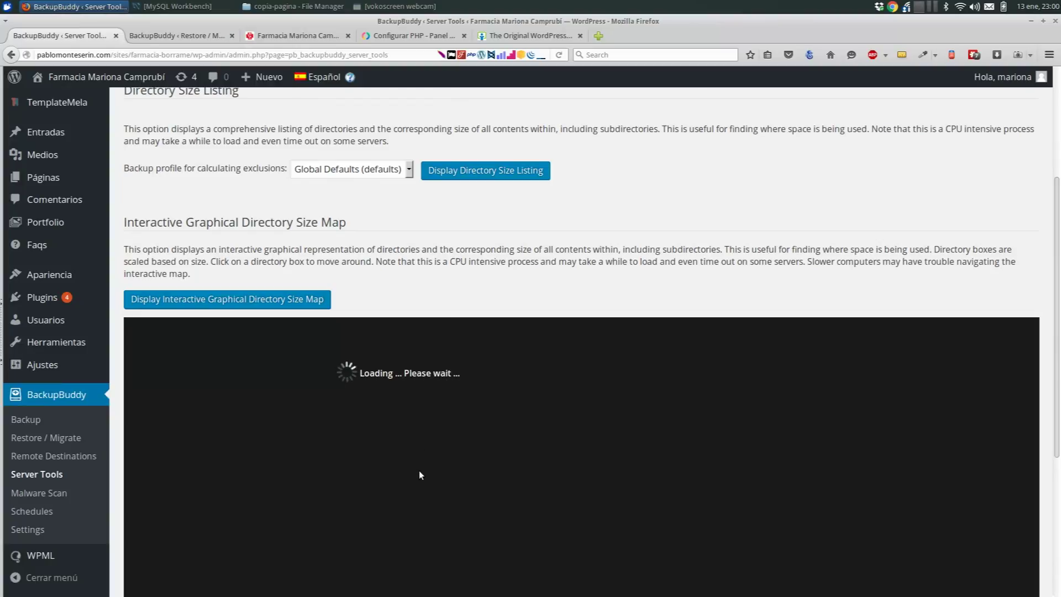
pyautogui.scroll(-3, 528, 472)
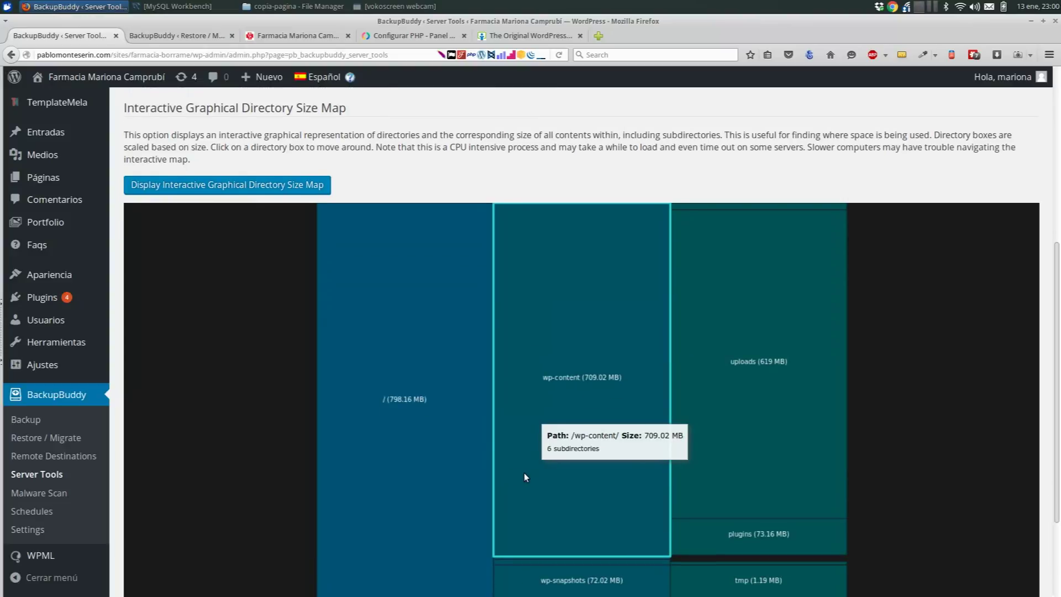
pyautogui.scroll(-2, 450, 527)
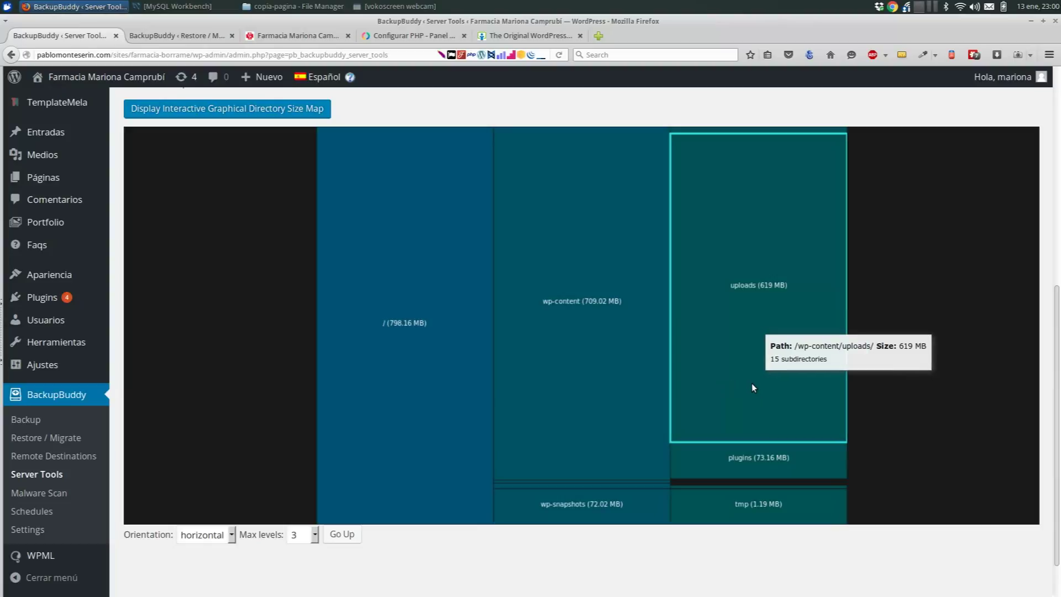
pyautogui.click(26, 421)
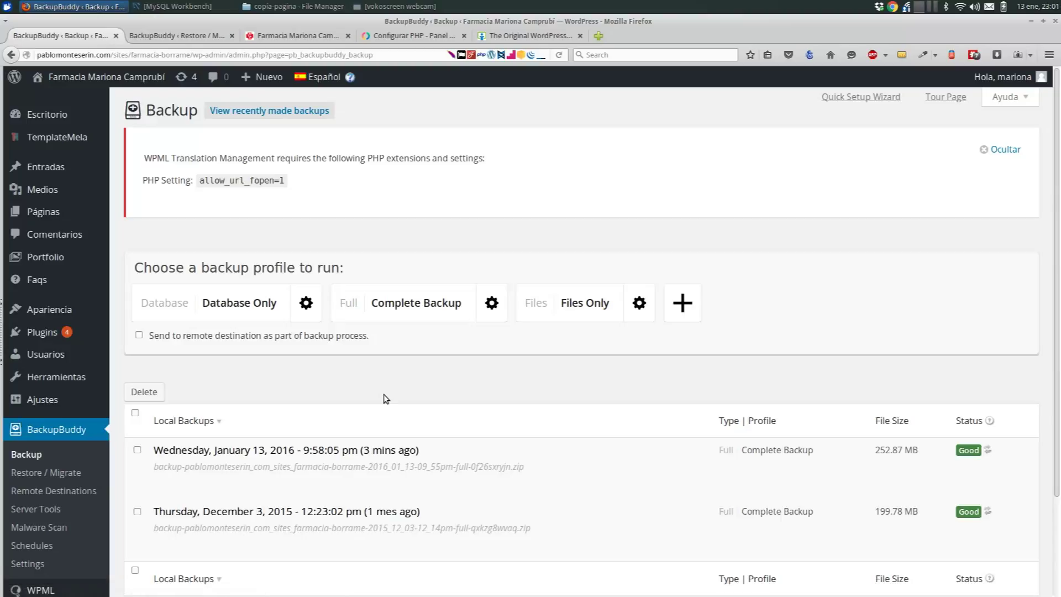
# - Download the 252.87 MB January 13 complete backup and save the zip file to disk
pyautogui.moveTo(435, 478)
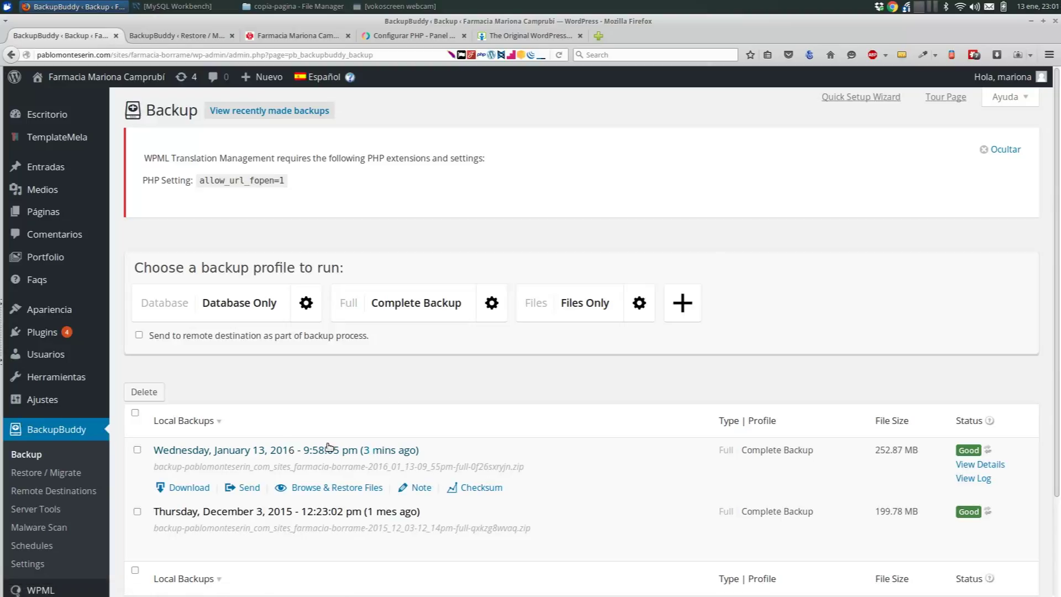
pyautogui.click(189, 489)
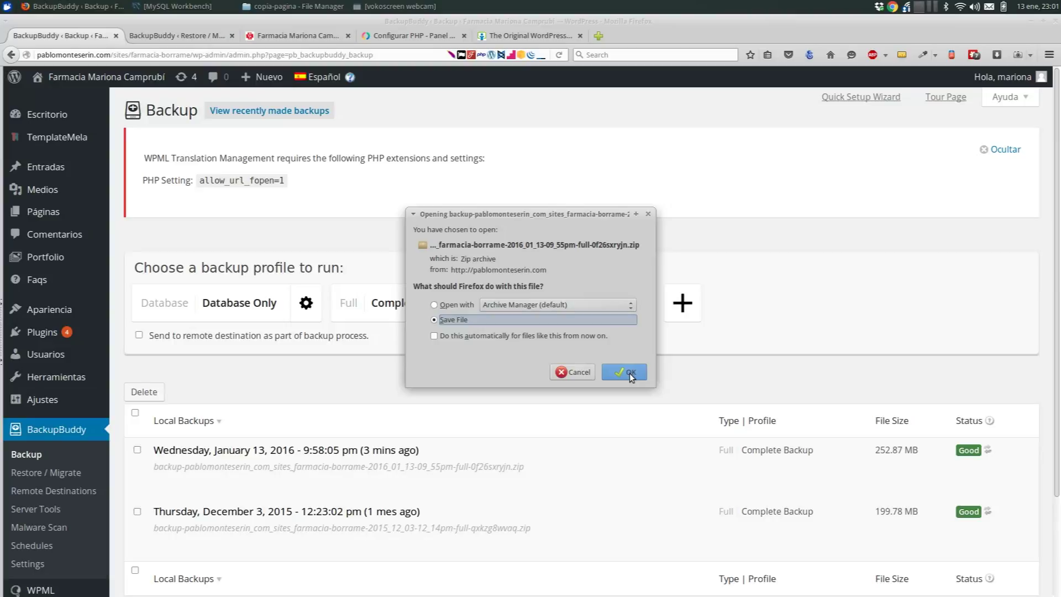
pyautogui.click(630, 374)
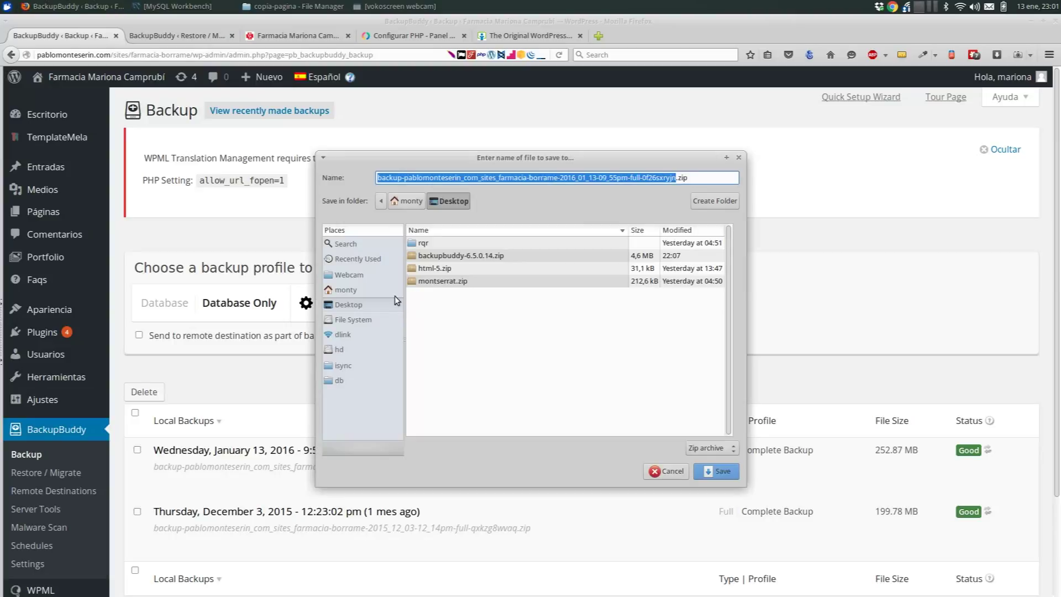
pyautogui.click(716, 471)
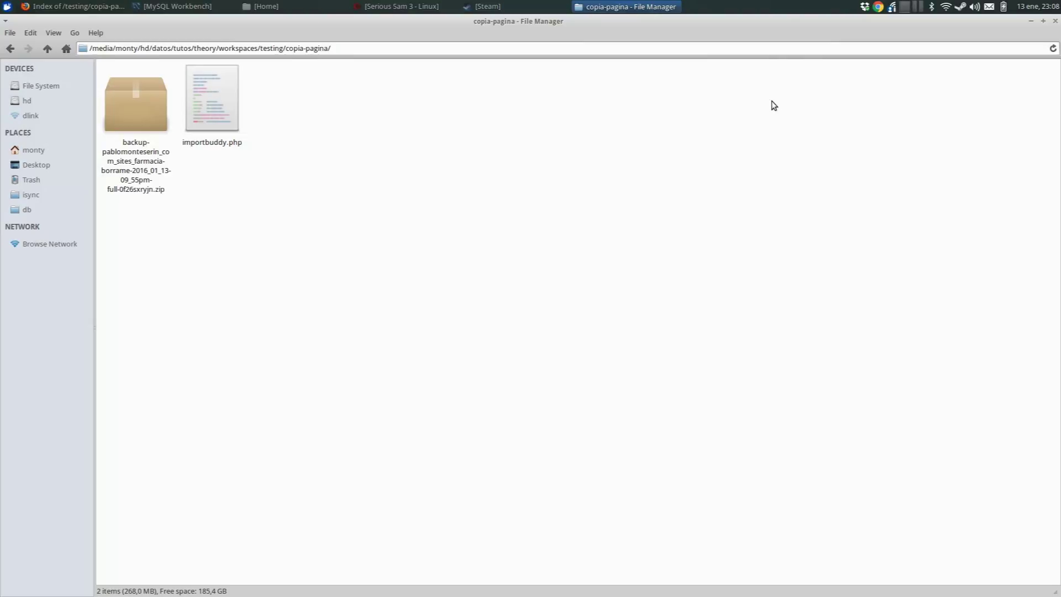
# - In Firefox, launch importbuddy.php from the localhost/testing/copia-pagina folder listing
pyautogui.hotkey('alt', 'Tab')
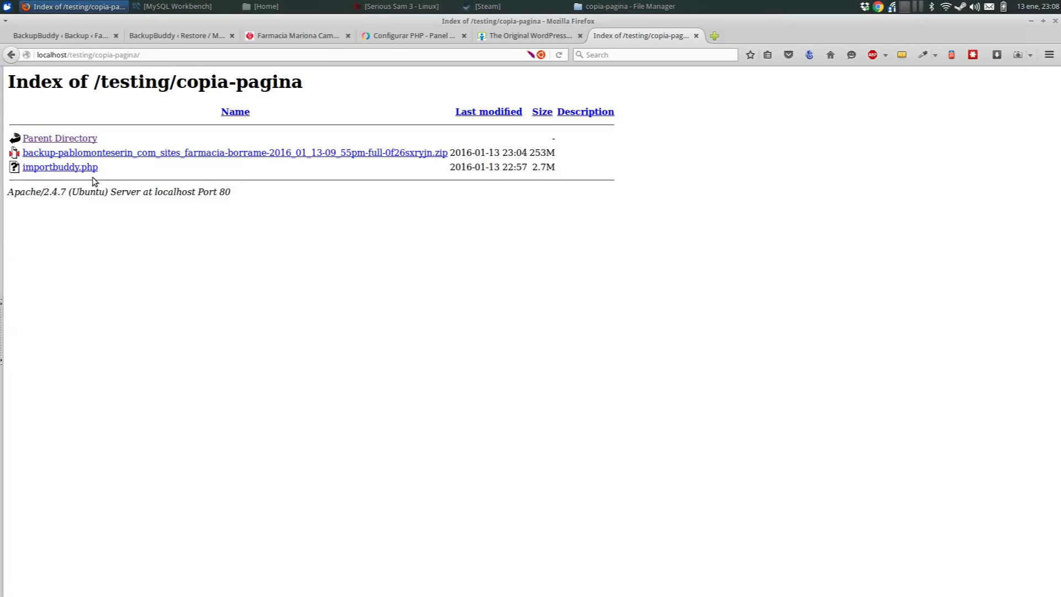
pyautogui.click(50, 171)
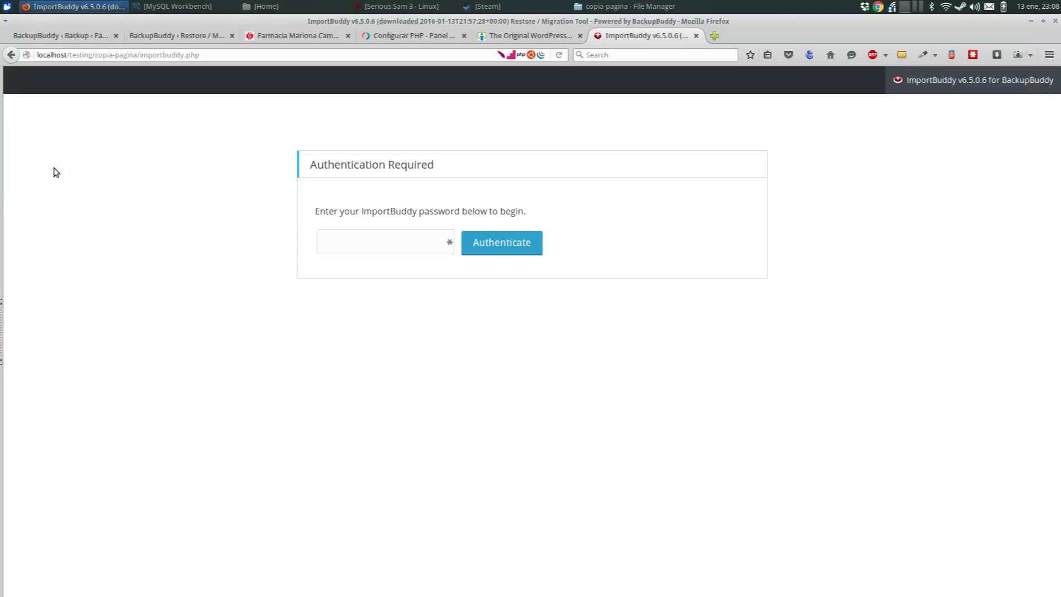
# - Authenticate with the ImportBuddy password and restore the backup's files and database
pyautogui.click(389, 236)
pyautogui.write('••')
pyautogui.click(496, 246)
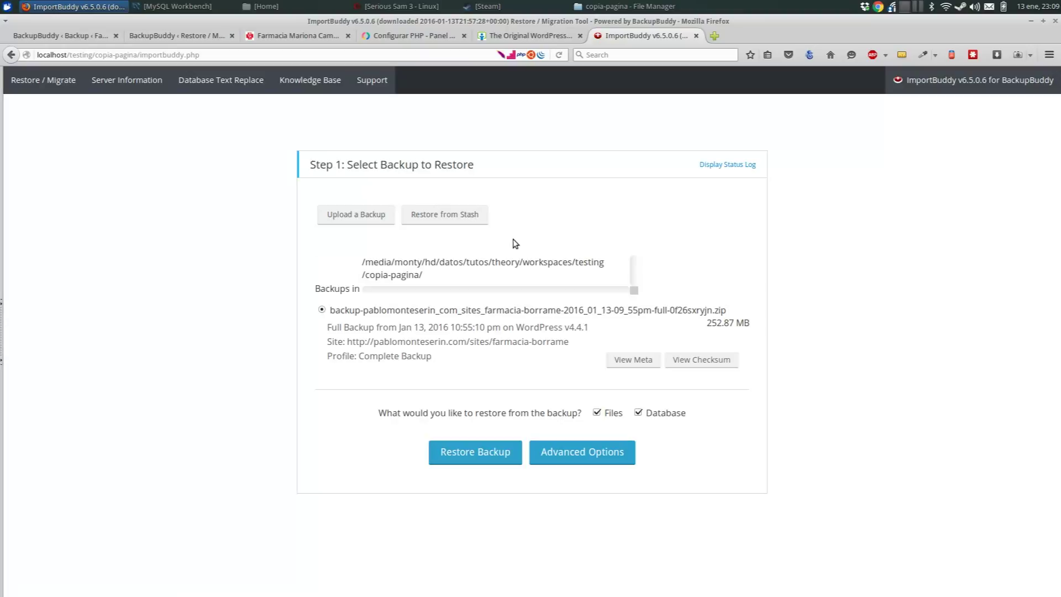
pyautogui.click(492, 452)
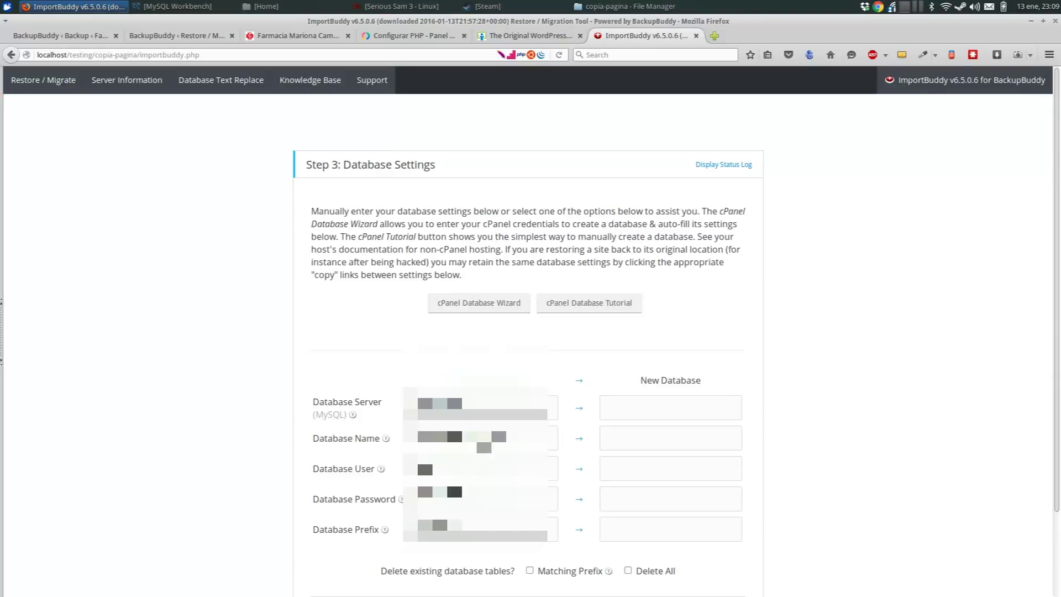
# - Enter database server localhost and database name copiafarmacia
pyautogui.click(624, 414)
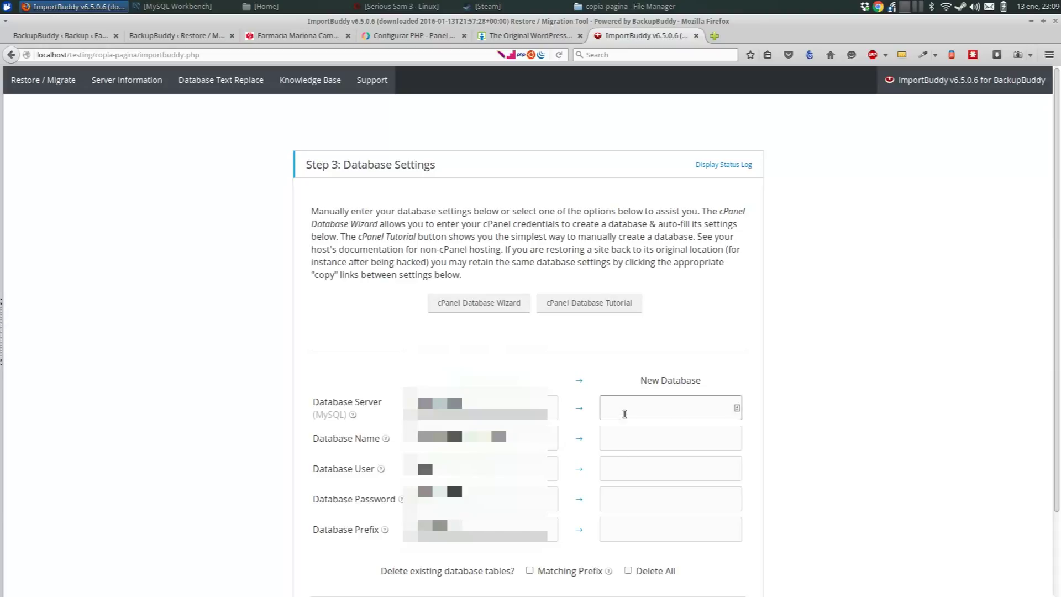
pyautogui.write('localhost')
pyautogui.click(623, 433)
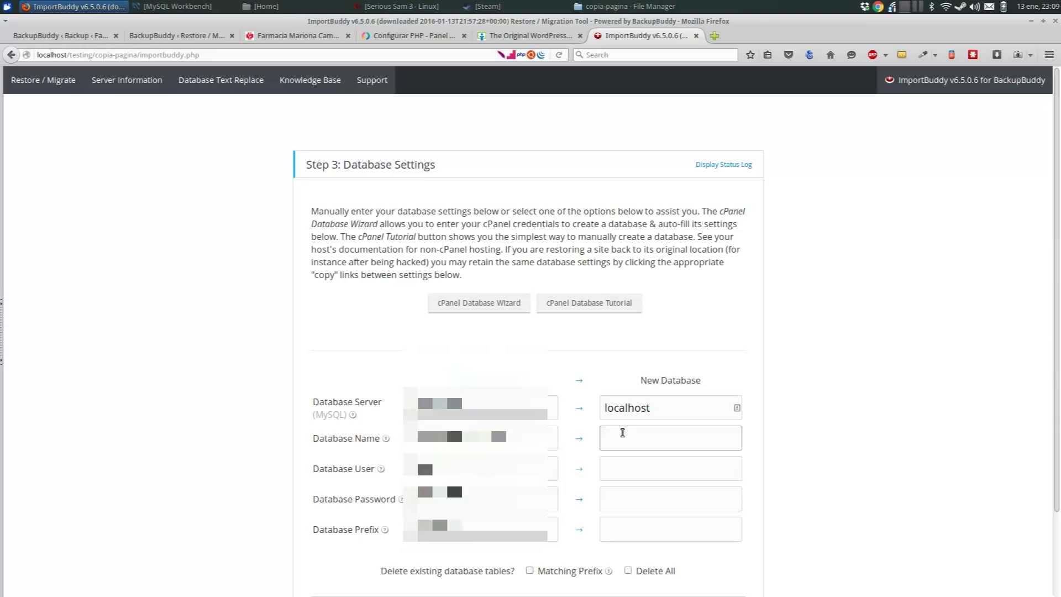
pyautogui.hotkey('alt', 'Tab')
pyautogui.hotkey('alt', 'Tab')
pyautogui.hotkey('alt', 'Tab')
pyautogui.hotkey('alt', 'Tab')
pyautogui.hotkey('alt', 'Tab')
pyautogui.hotkey('alt', 'Tab')
pyautogui.write('copiafarmacia')
# - Set user root, the database password and table prefix sadfasd_, then restore the database
pyautogui.press('Tab')
pyautogui.write('root')
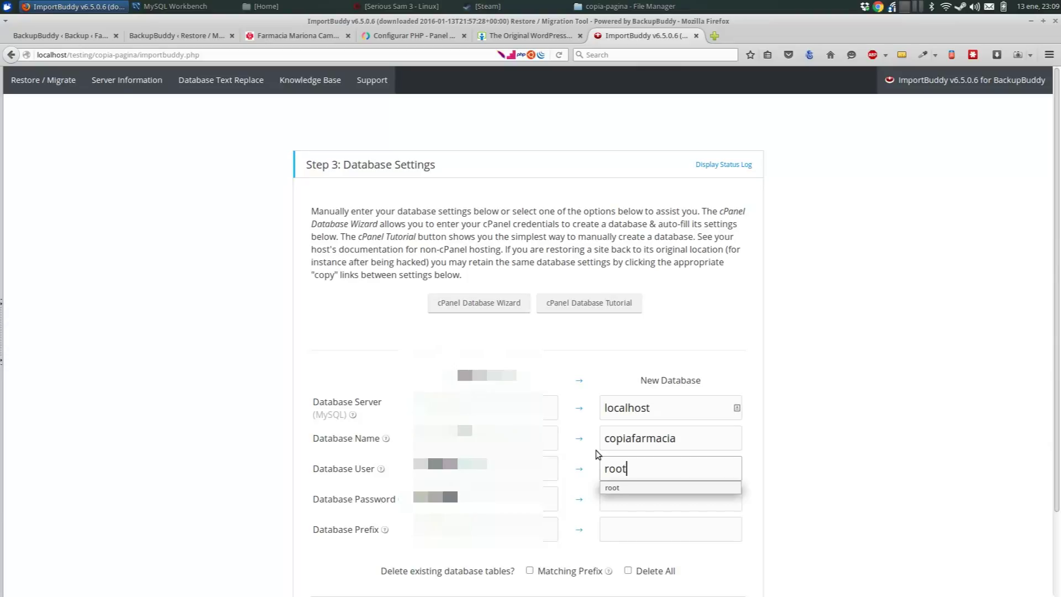
pyautogui.press('Tab')
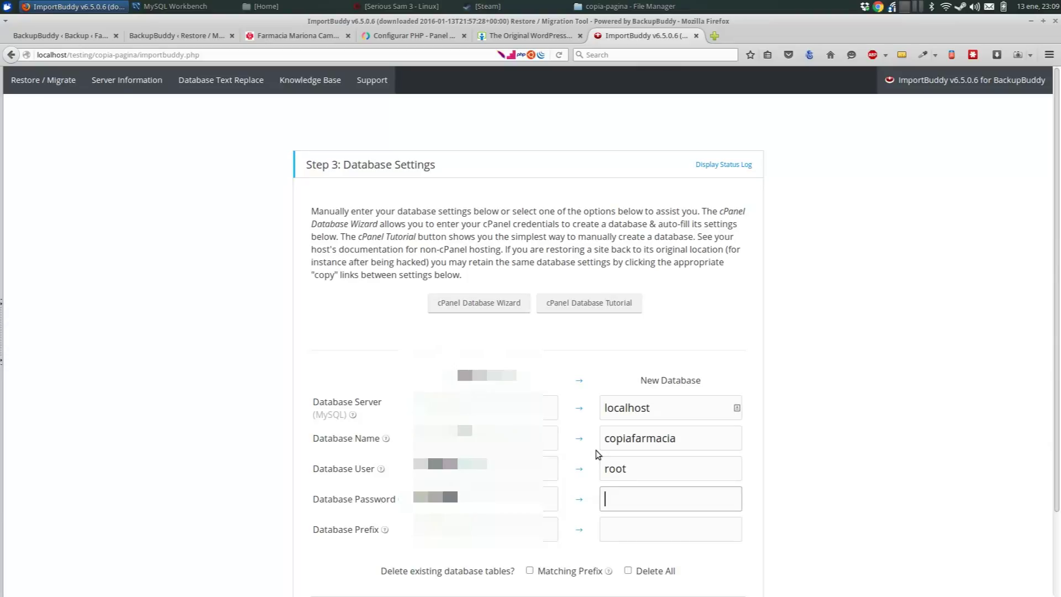
pyautogui.press('Tab')
pyautogui.write('sadfasd_')
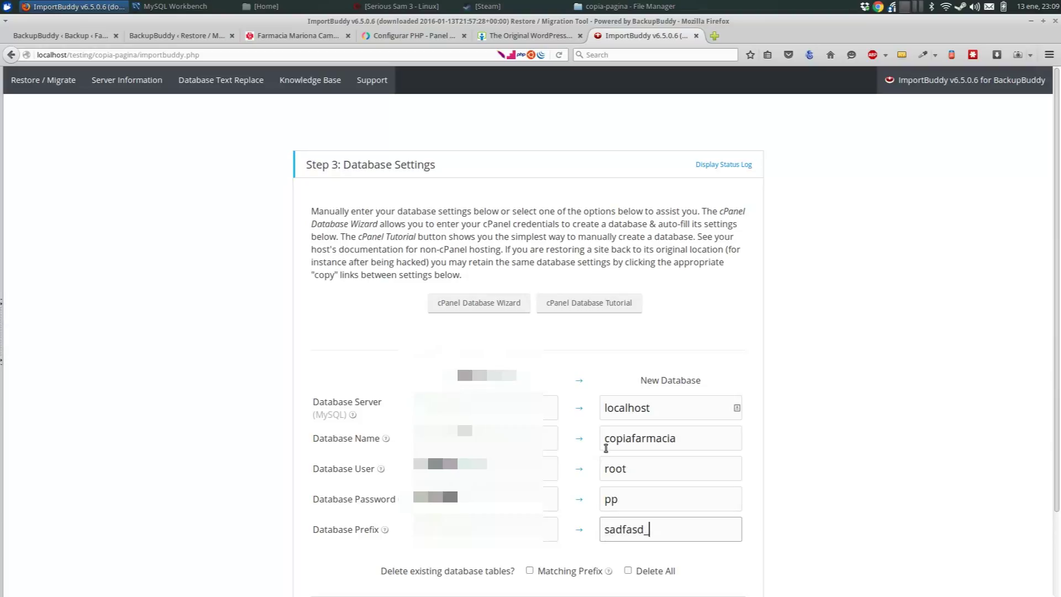
pyautogui.scroll(-2, 606, 448)
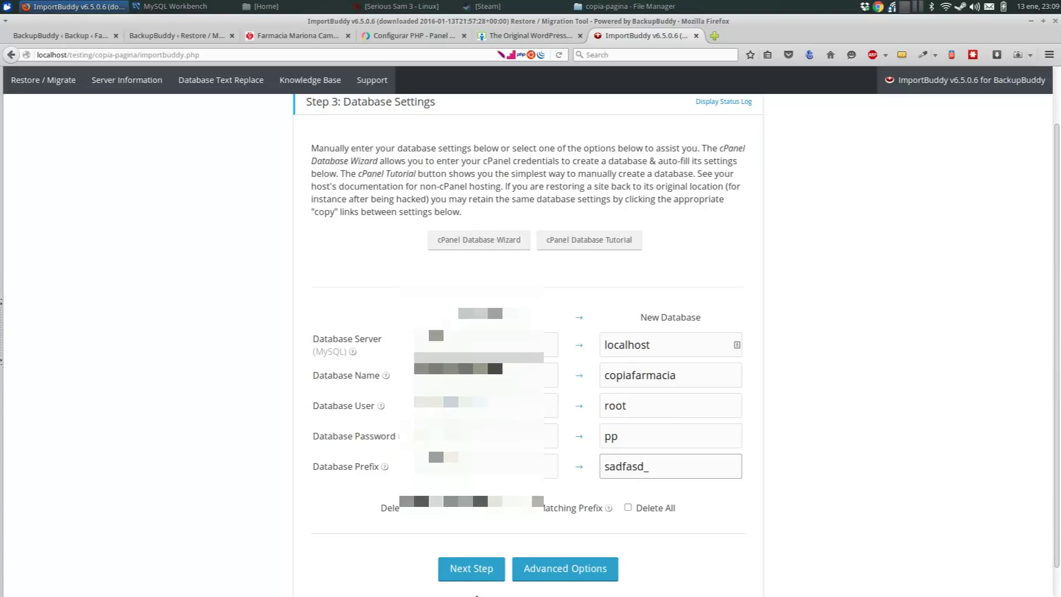
pyautogui.click(496, 575)
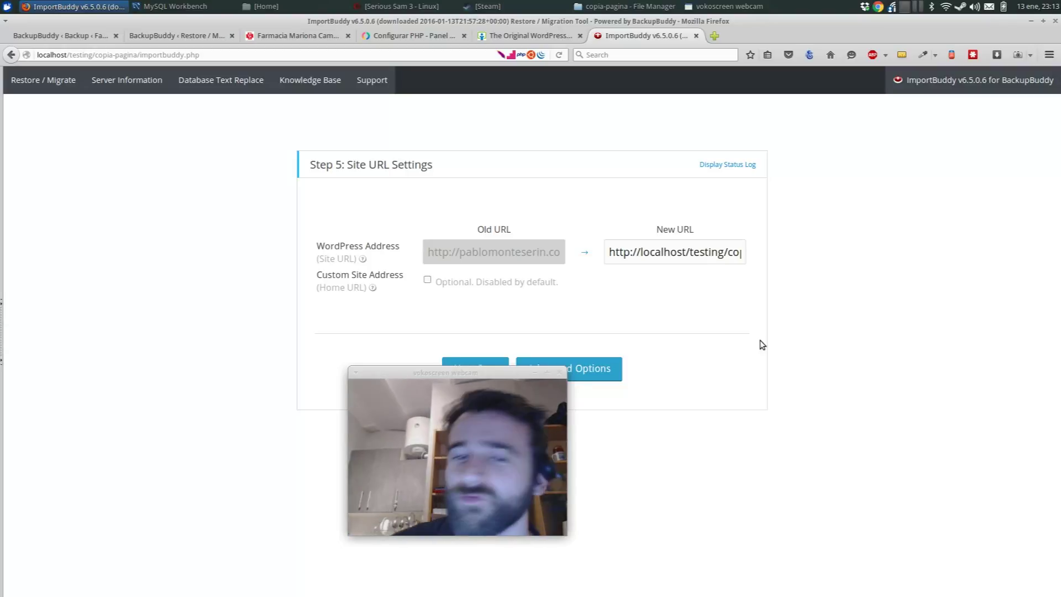
# - Accept the new localhost site URL, finish cleanup of import files, and open the restored site
pyautogui.moveTo(522, 374); pyautogui.dragTo(317, 376)
pyautogui.click(473, 368)
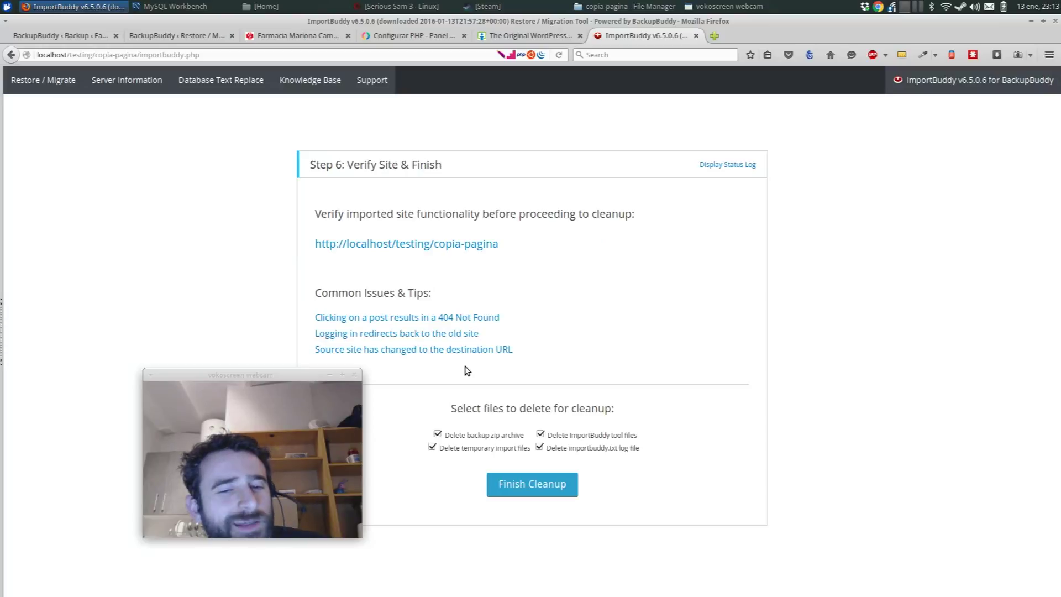
pyautogui.click(516, 484)
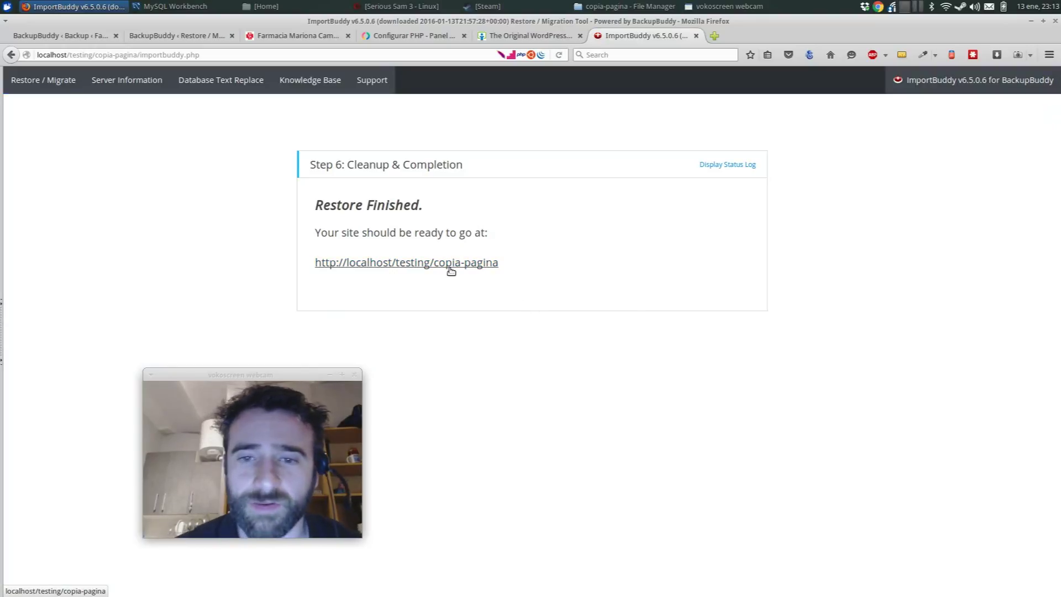
pyautogui.click(451, 270)
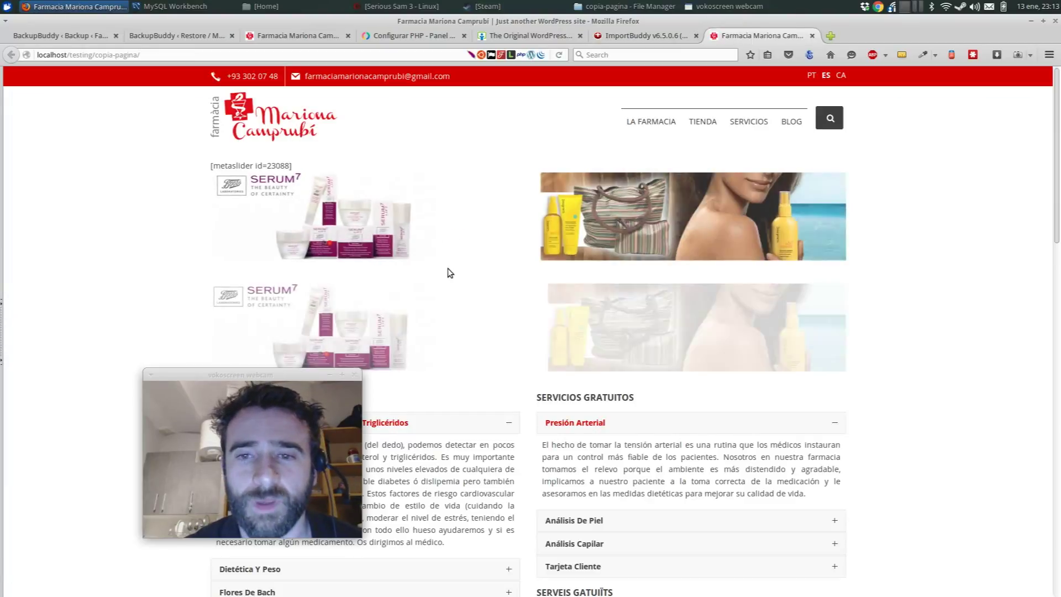
# - Scroll down the restored pharmacy home page and back up to the top
pyautogui.scroll(-7, 613, 276)
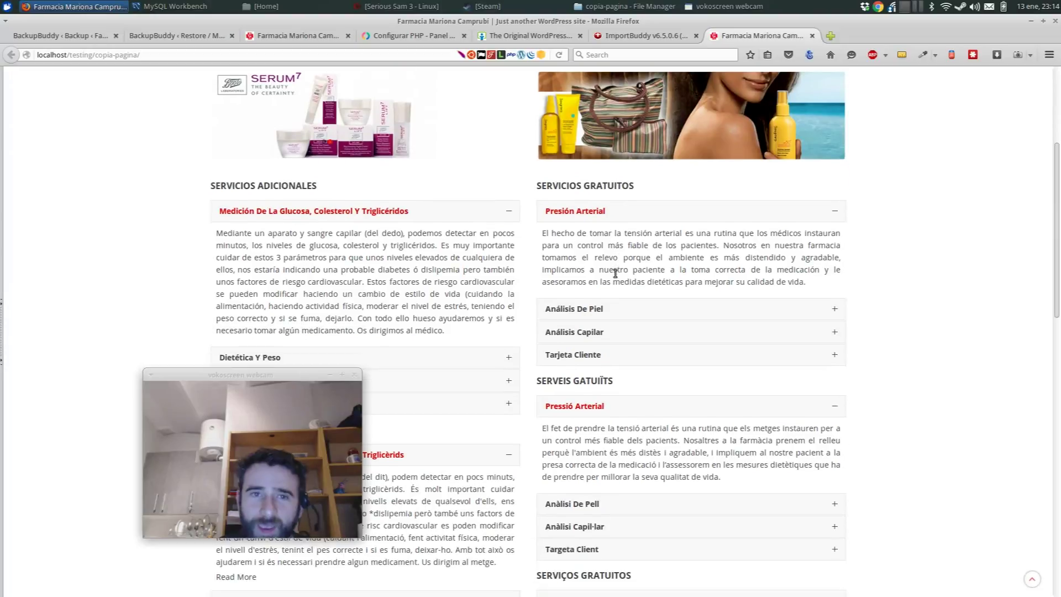
pyautogui.scroll(7, 595, 266)
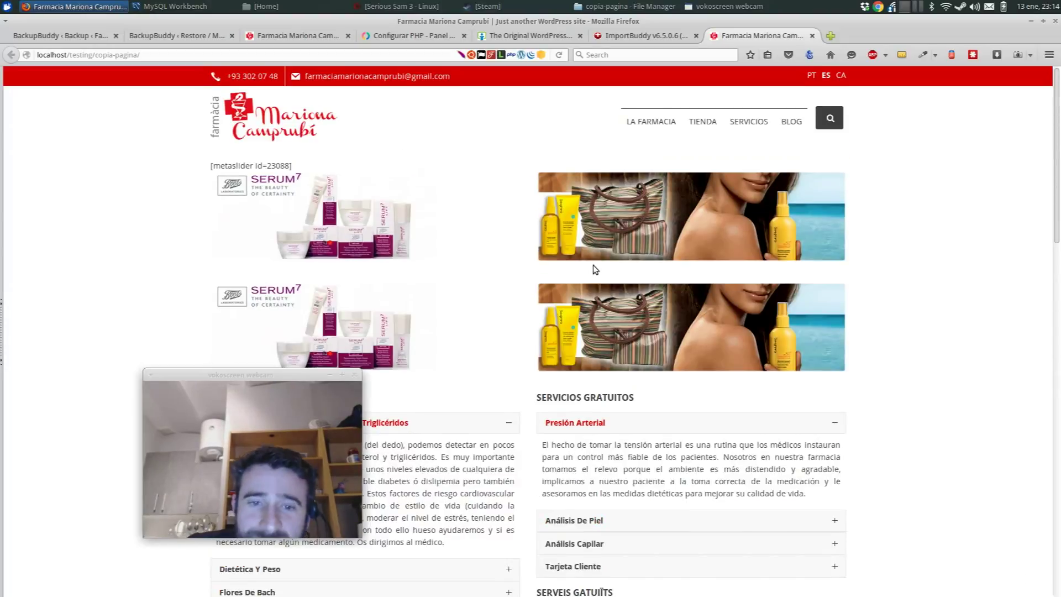